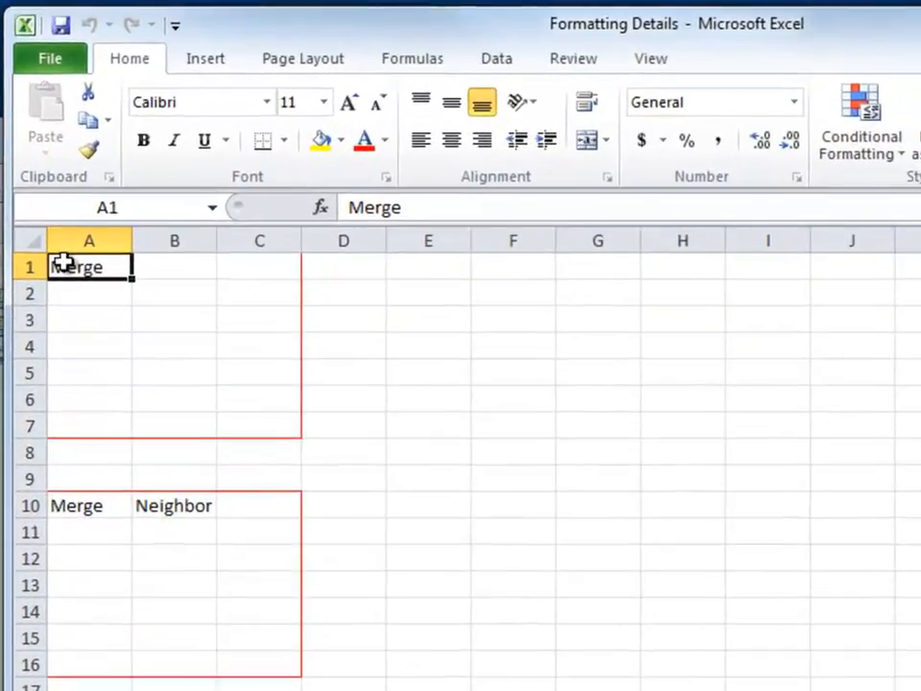
Merge the range A1:C7 into a single cell with Merge Cells.
left_click_drag(72, 270, 242, 432)
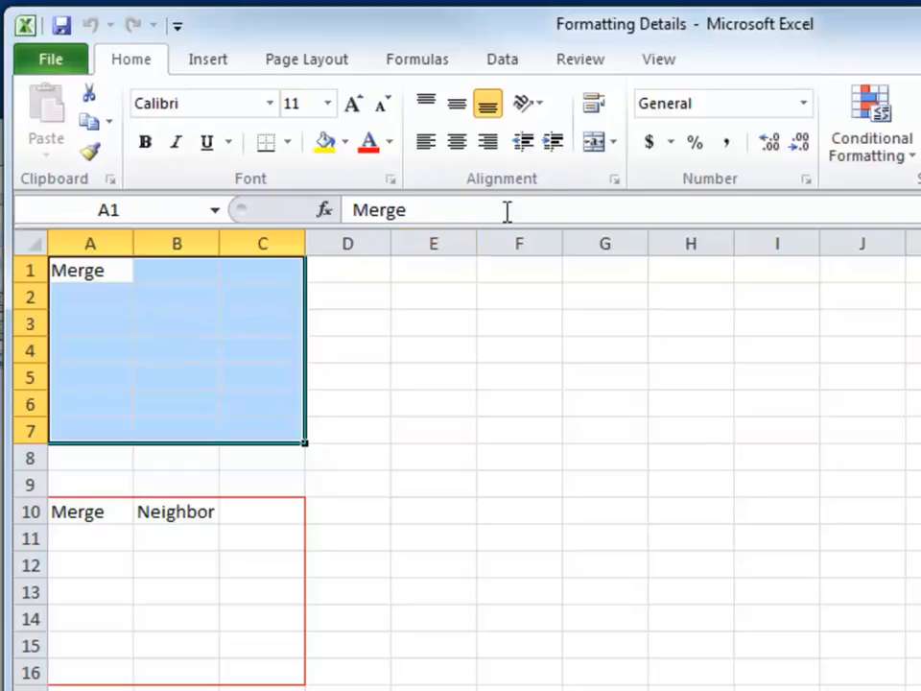
left_click(612, 144)
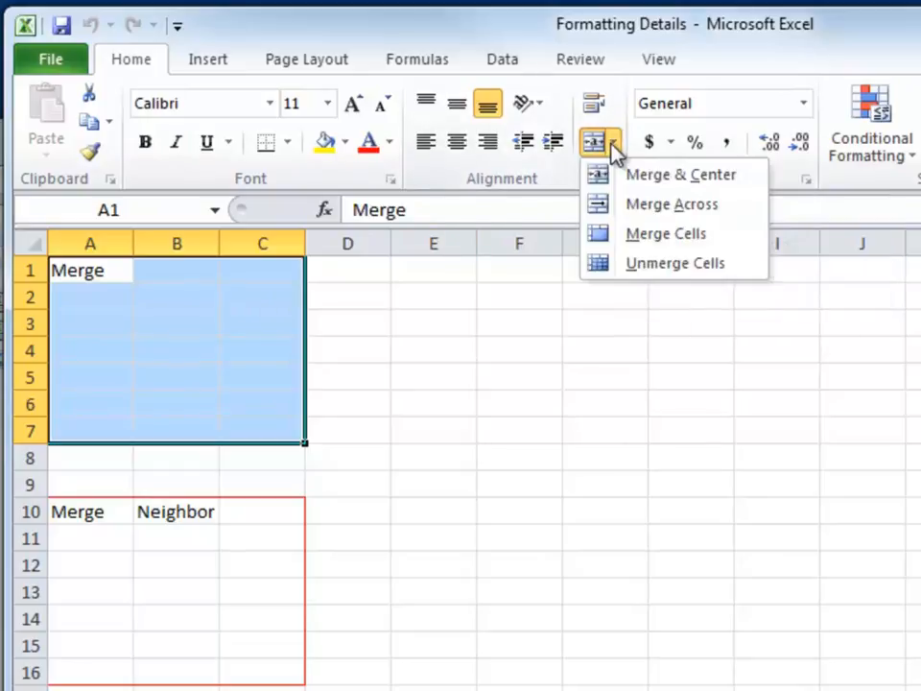
left_click(614, 248)
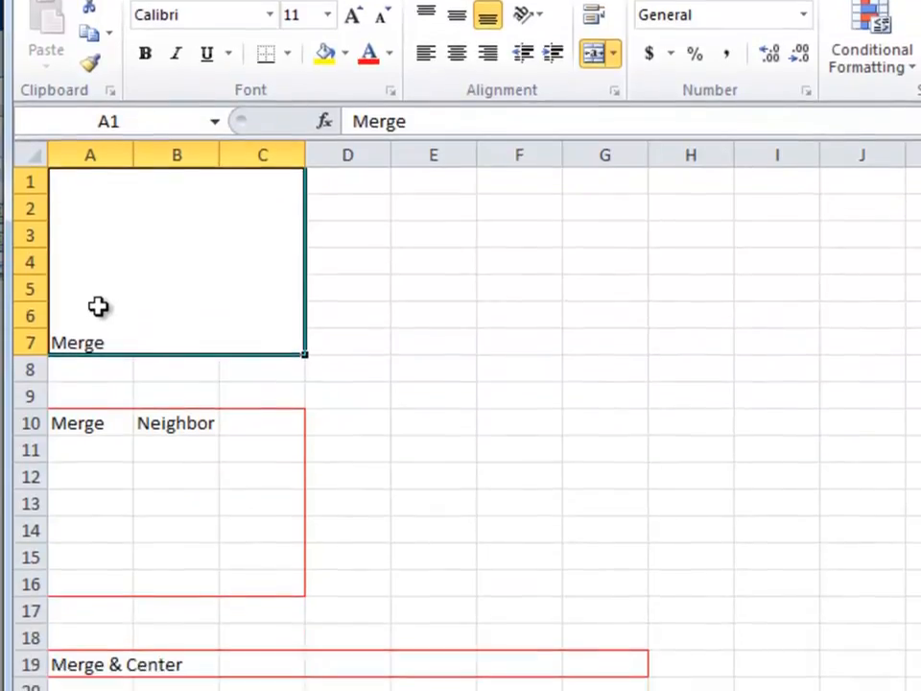
Merge the range A10:C16 with Merge Cells, accepting that only the upper-left entry is kept.
left_click_drag(97, 422, 248, 577)
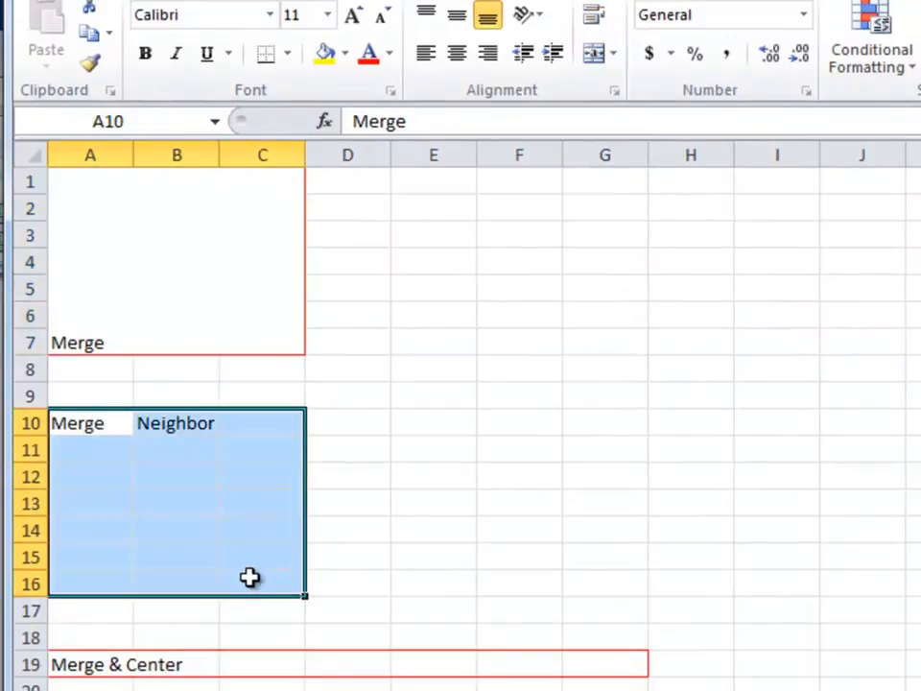
left_click(84, 427)
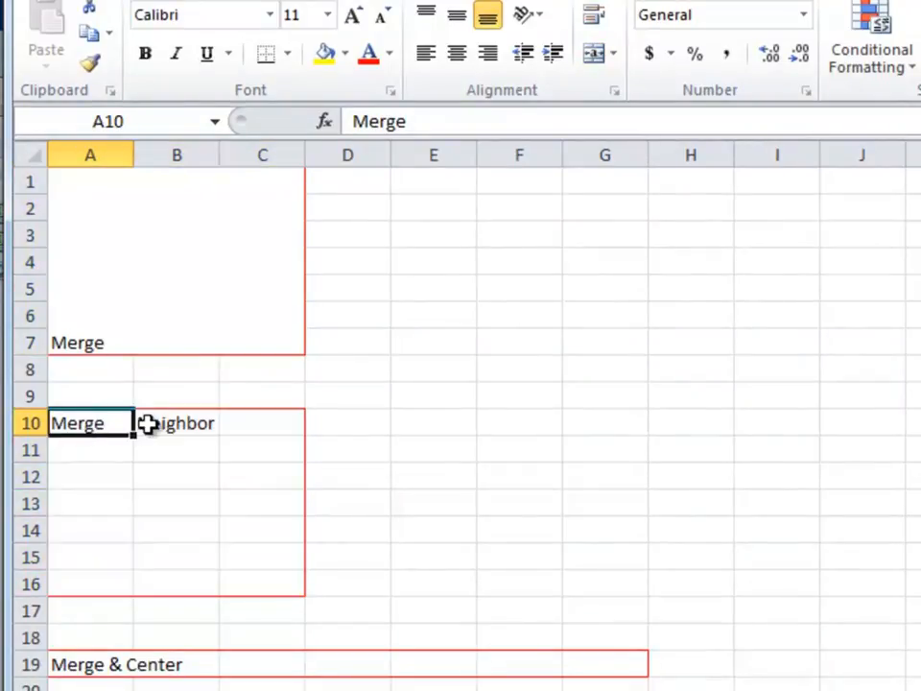
left_click(179, 429)
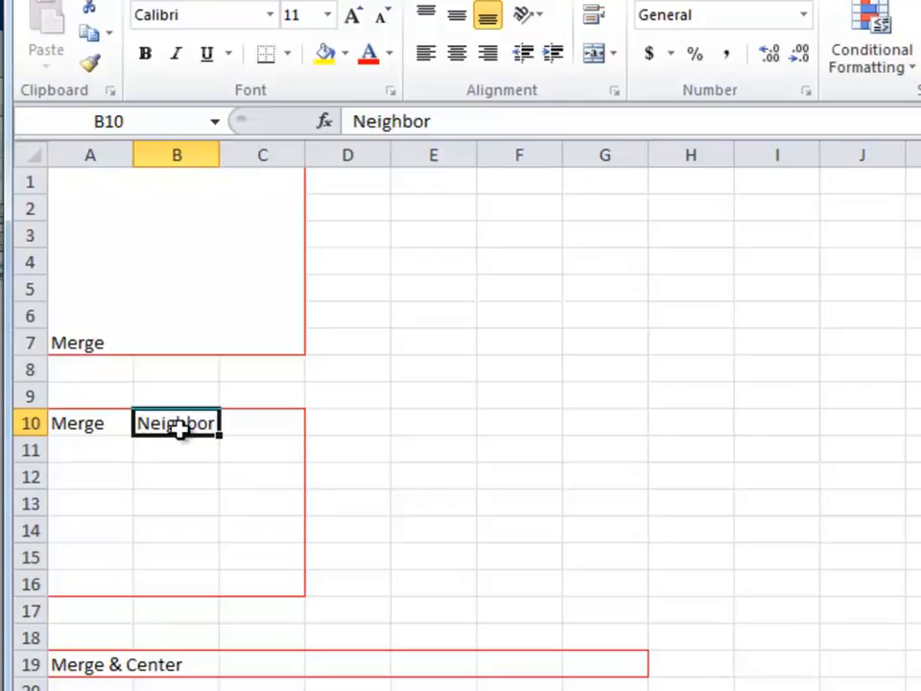
left_click(89, 426)
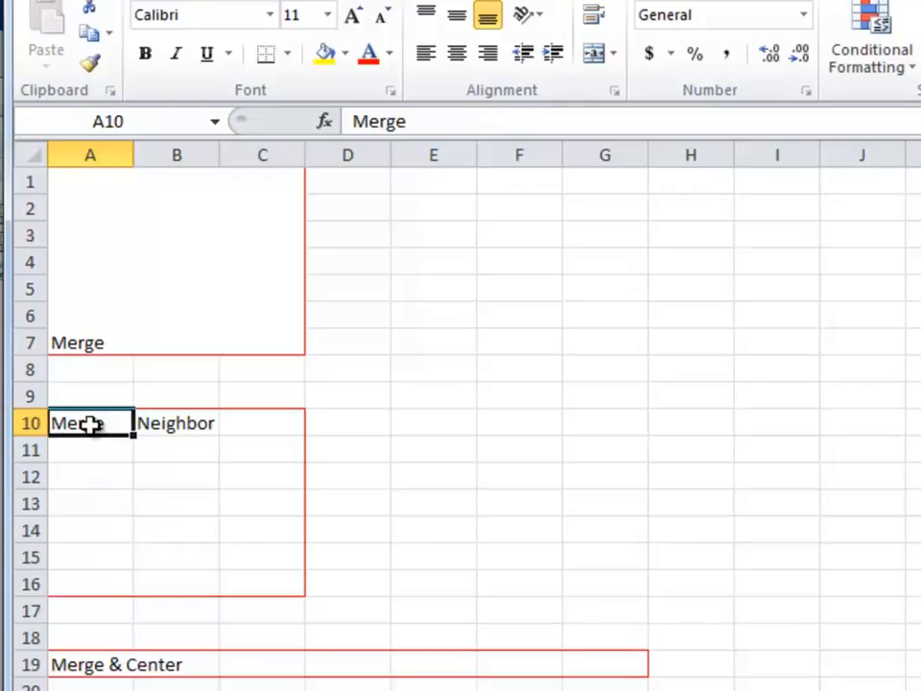
left_click_drag(89, 425, 247, 580)
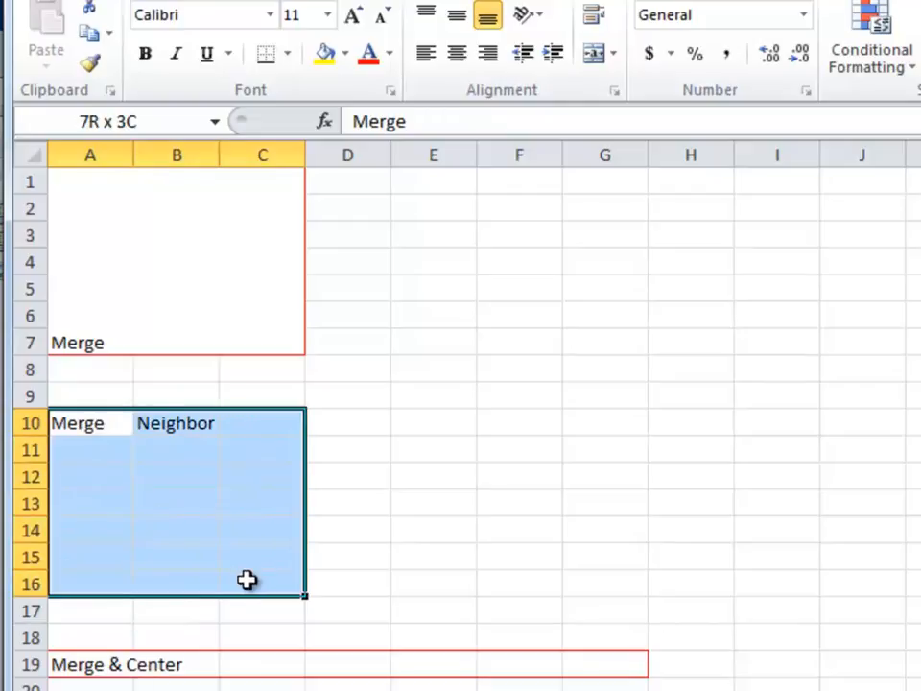
left_click(615, 57)
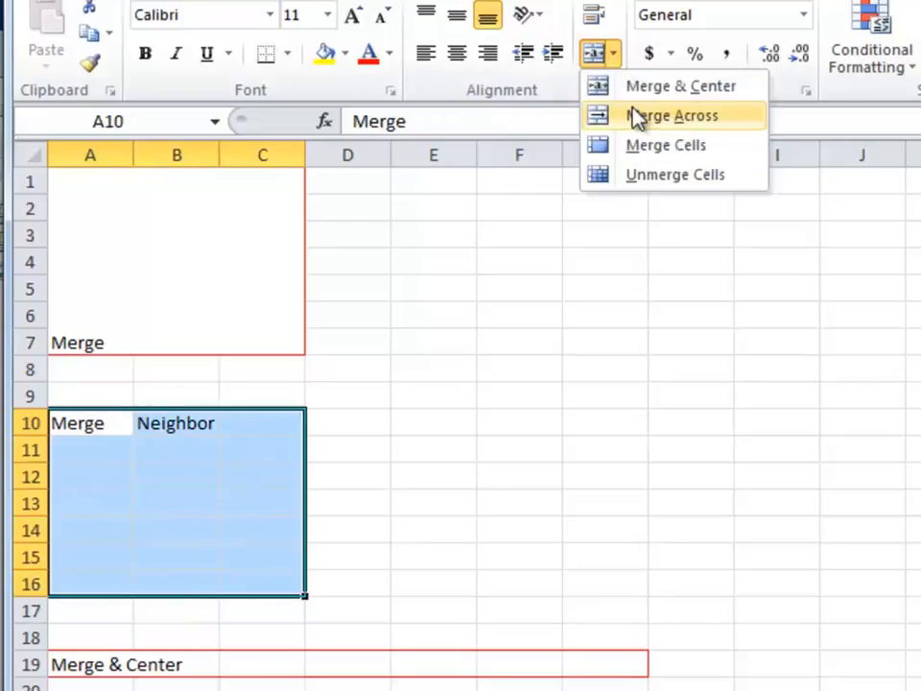
left_click(638, 153)
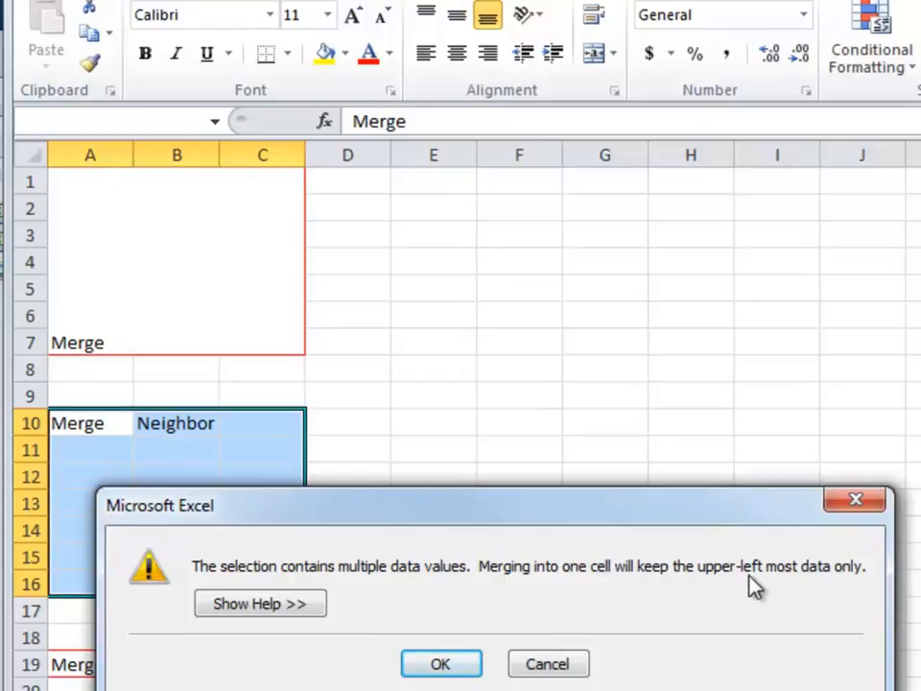
left_click(441, 663)
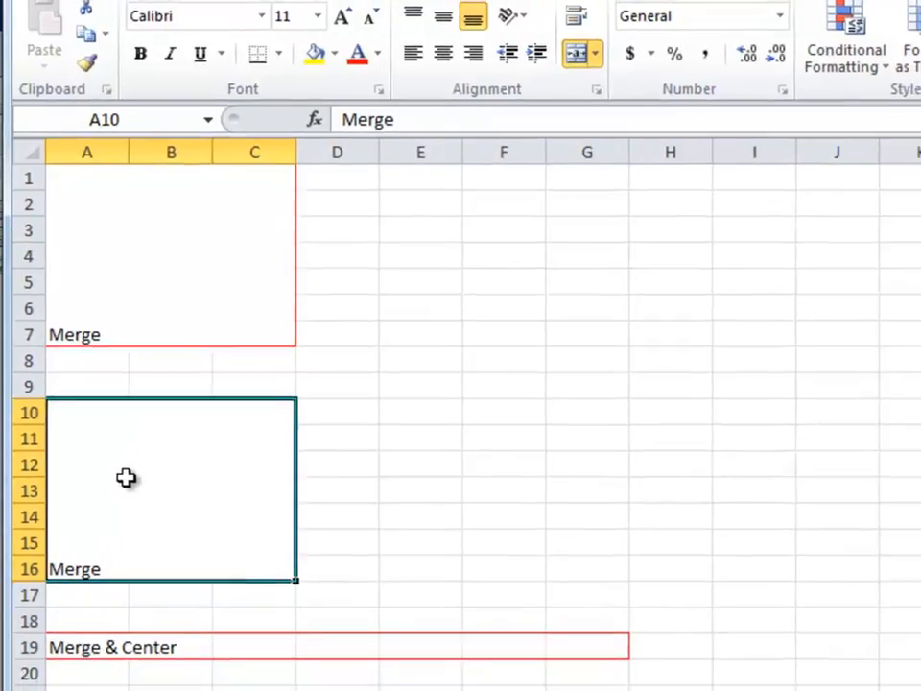
Merge and center A19:G19, trying left and right alignment on the merged cell before restoring center alignment.
left_click_drag(72, 569, 487, 581)
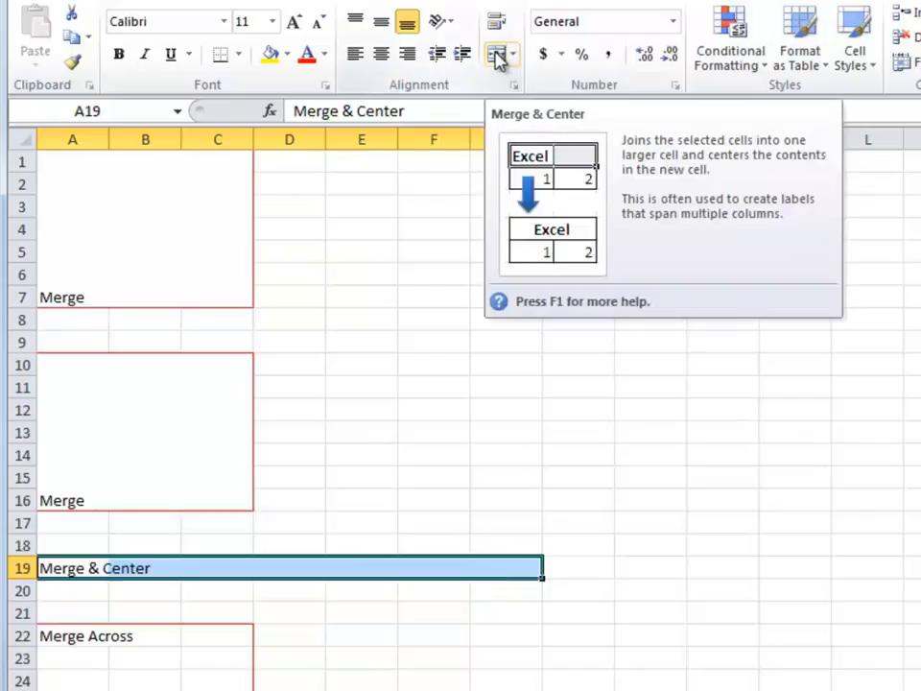
left_click(496, 57)
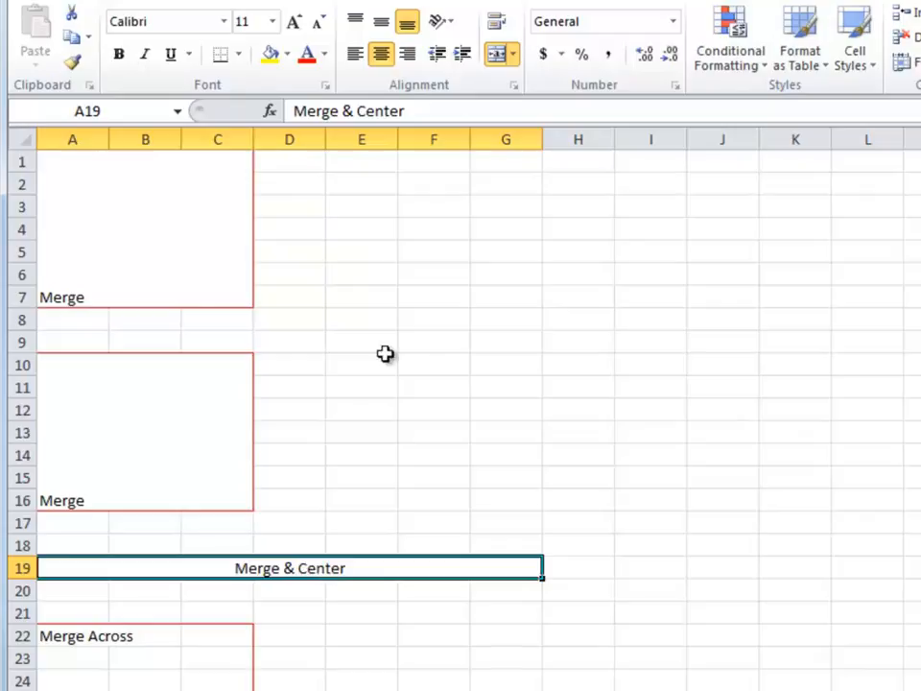
left_click(355, 56)
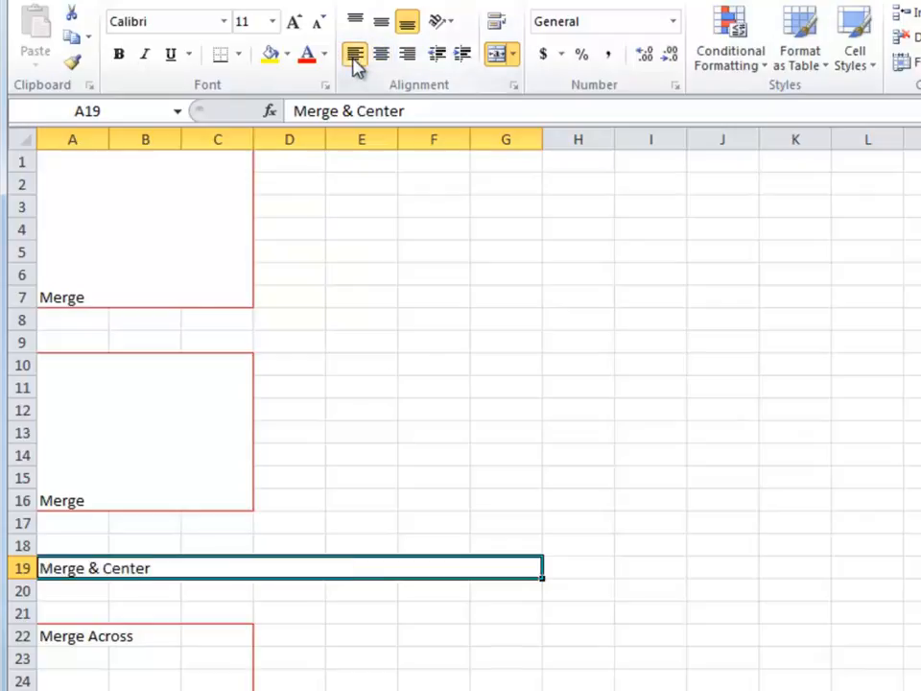
left_click(408, 56)
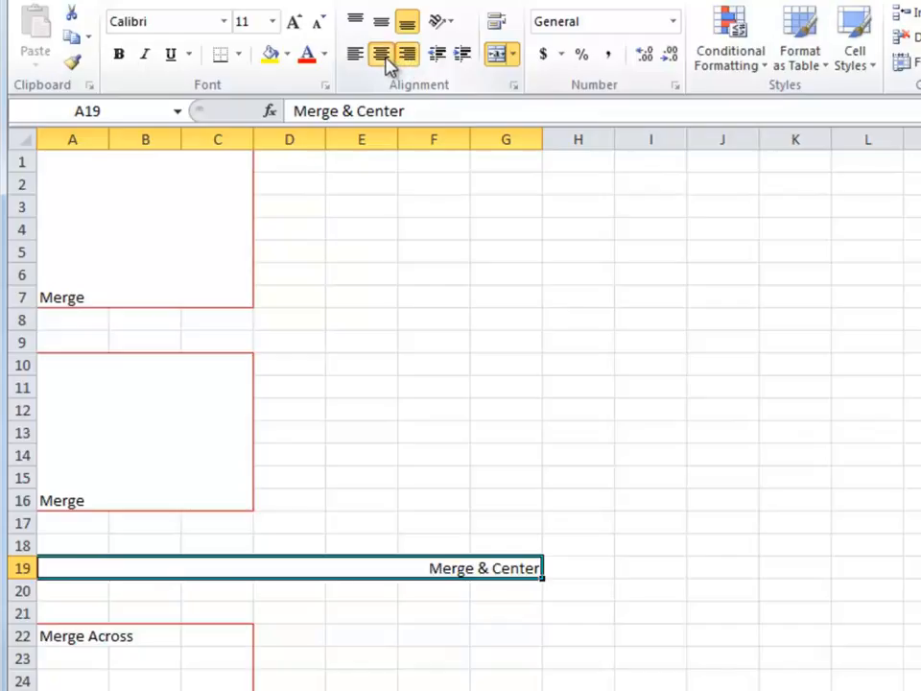
left_click(382, 56)
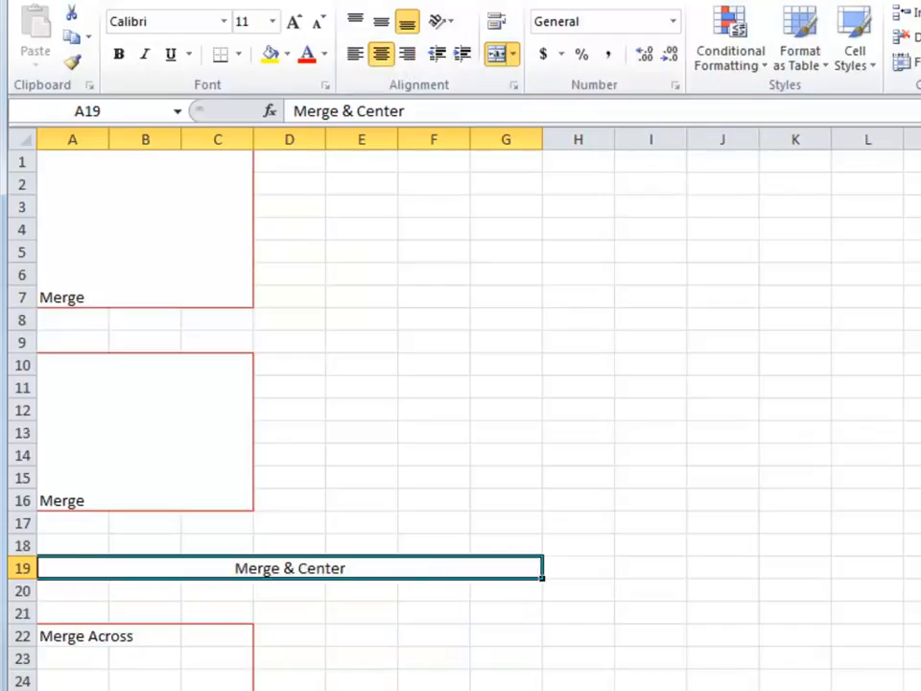
Apply Merge Across to A22:C28 and select the merged cell in row 22 to check it.
scroll(461, 412, "down", 5)
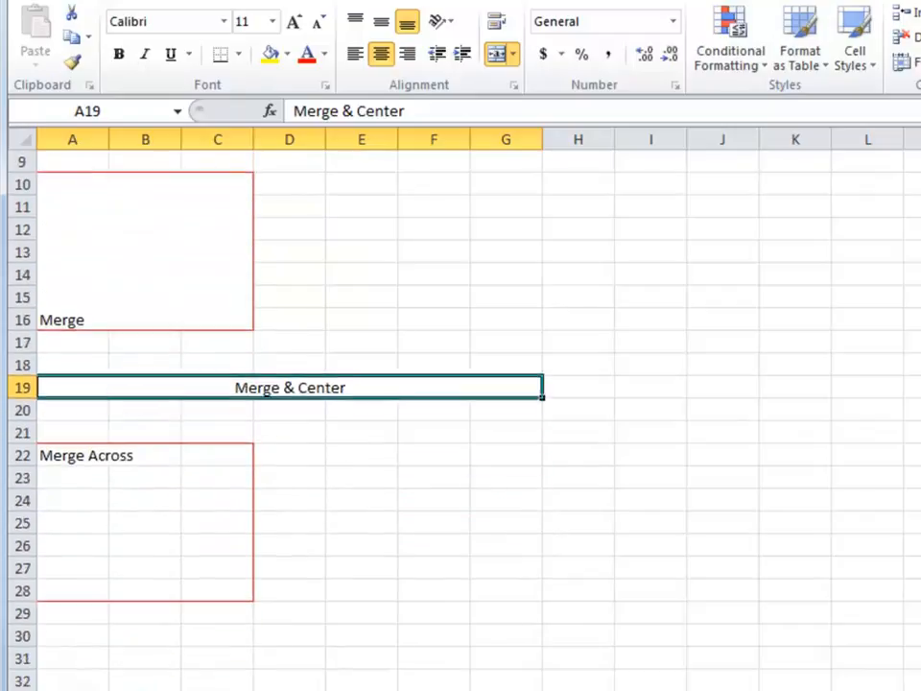
scroll(460, 413, "down", 2)
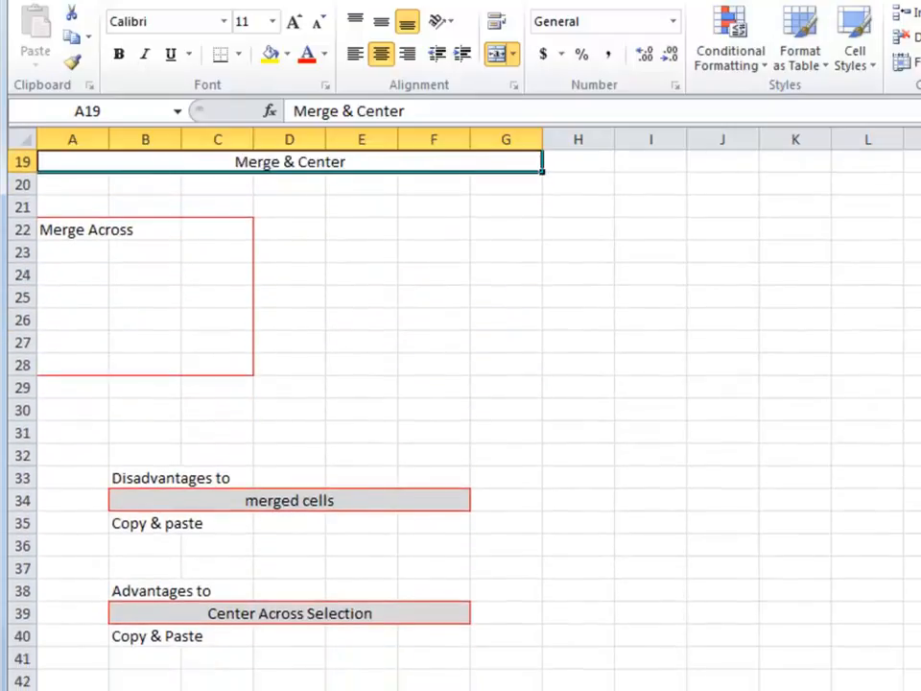
left_click_drag(68, 205, 215, 341)
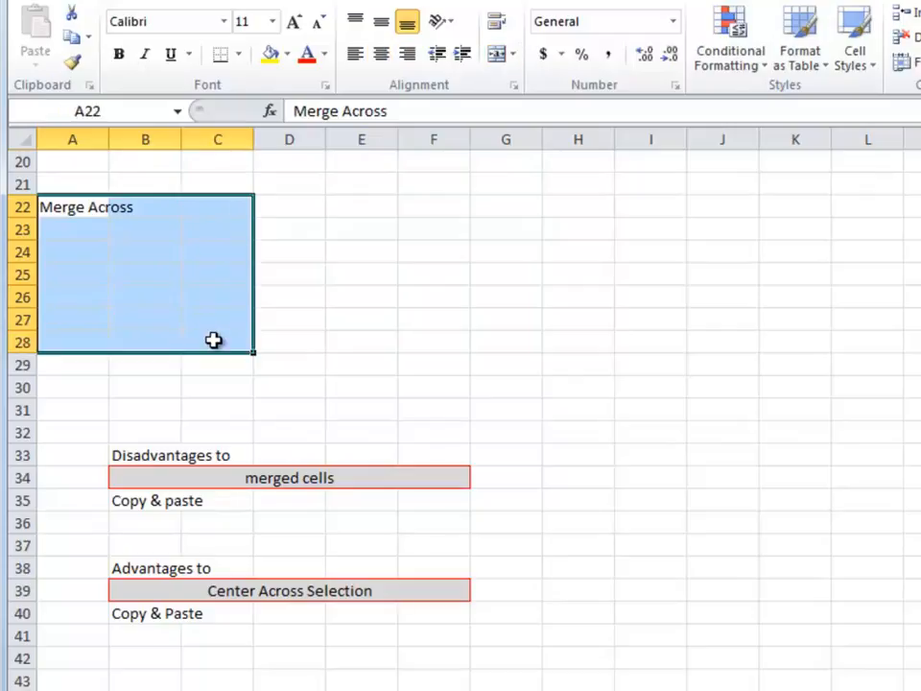
left_click(514, 55)
left_click(528, 111)
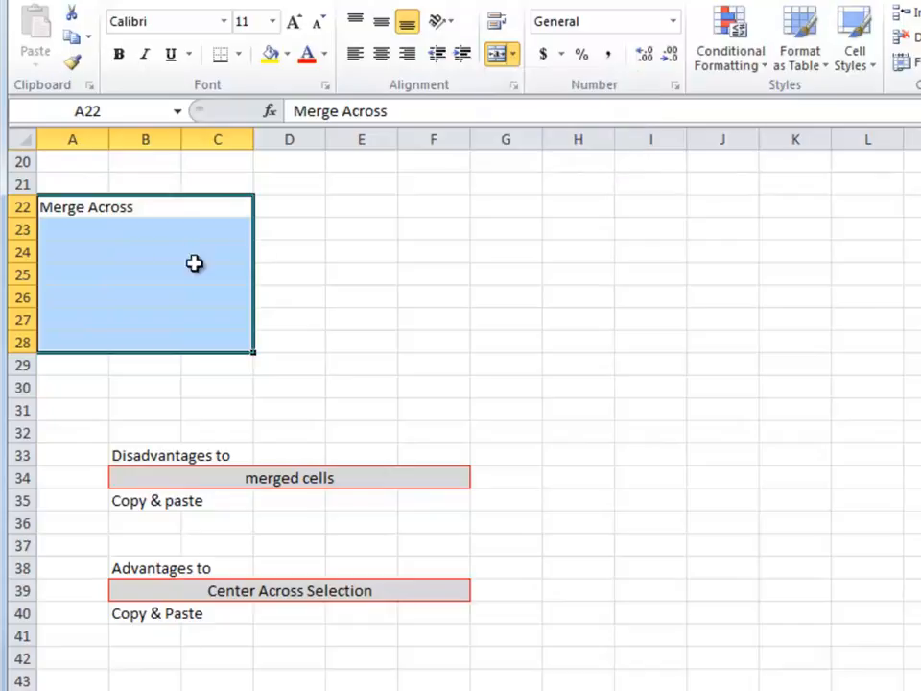
left_click(70, 209)
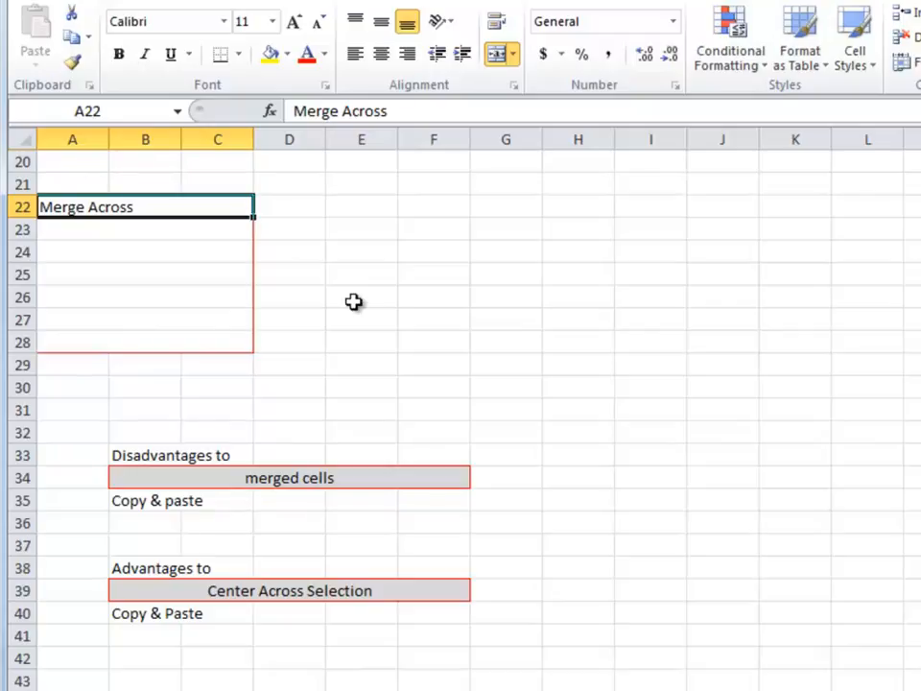
Try to select only B33:B35 through the merged cell in row 34.
scroll(460, 413, "down", 3)
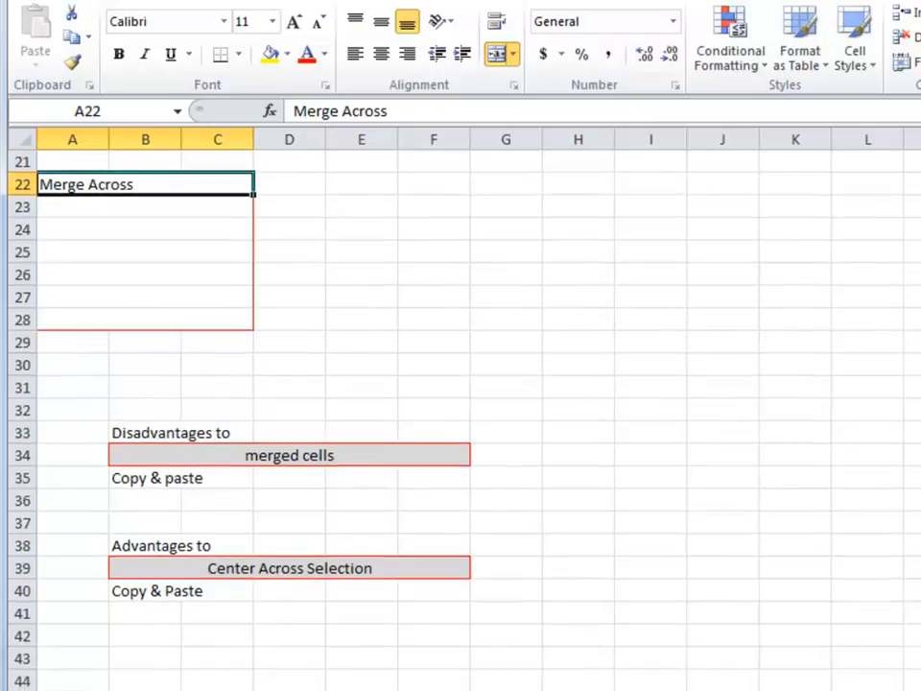
scroll(460, 412, "down", 1)
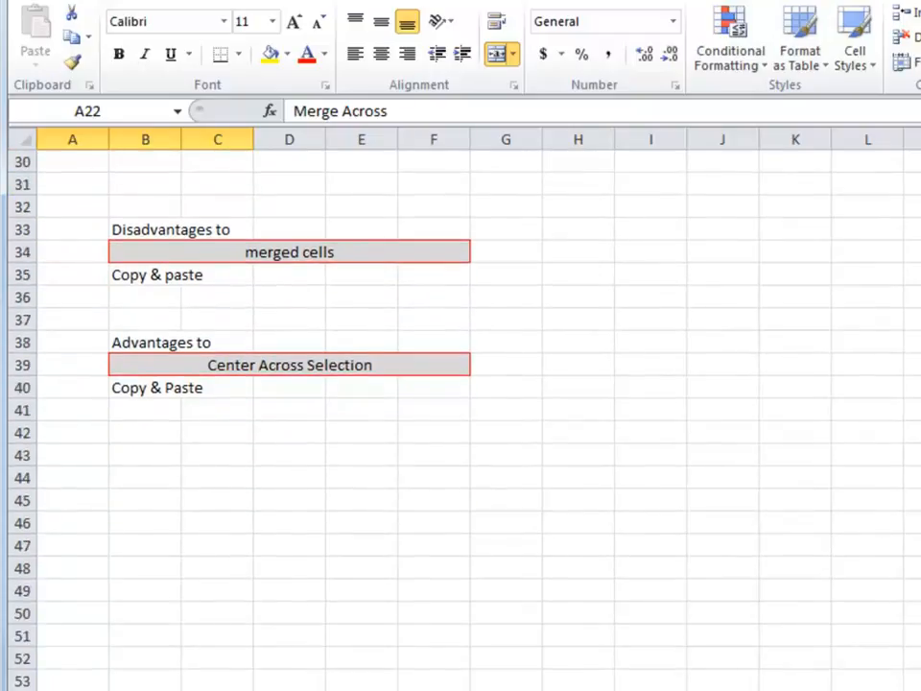
scroll(460, 413, "down", 1)
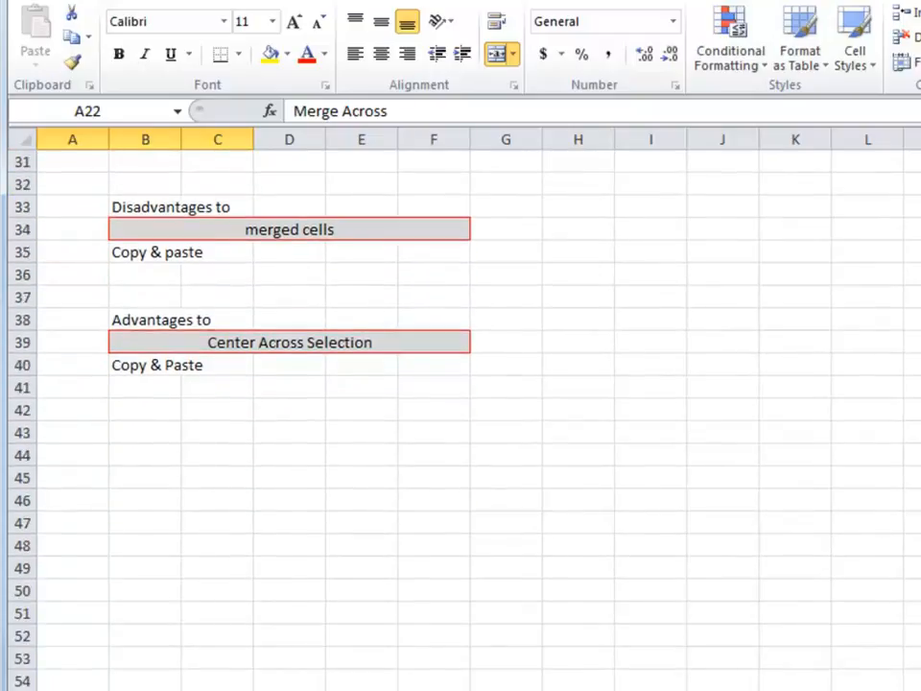
left_click_drag(173, 205, 220, 254)
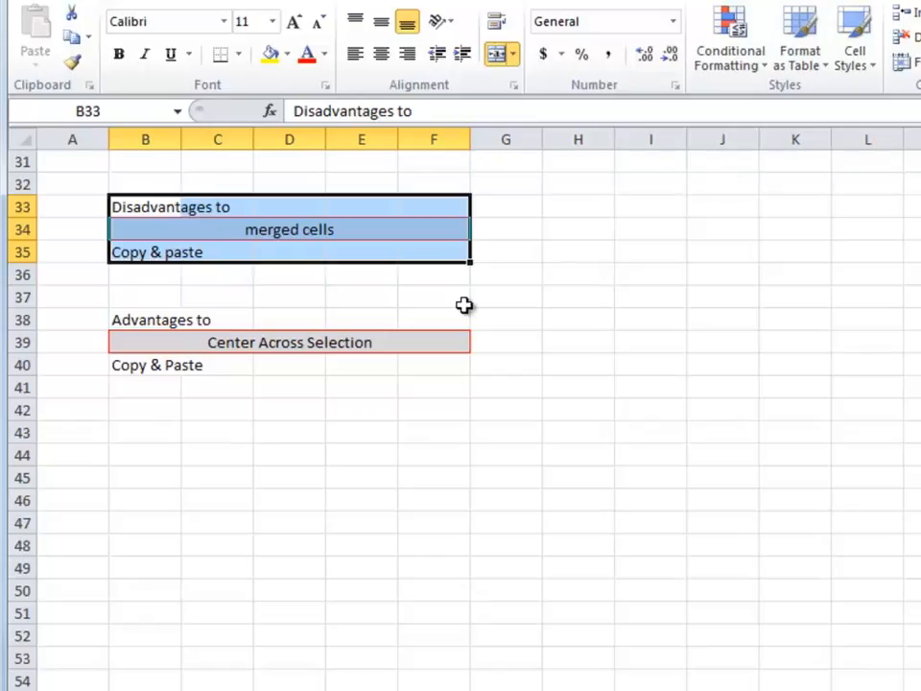
left_click(144, 208)
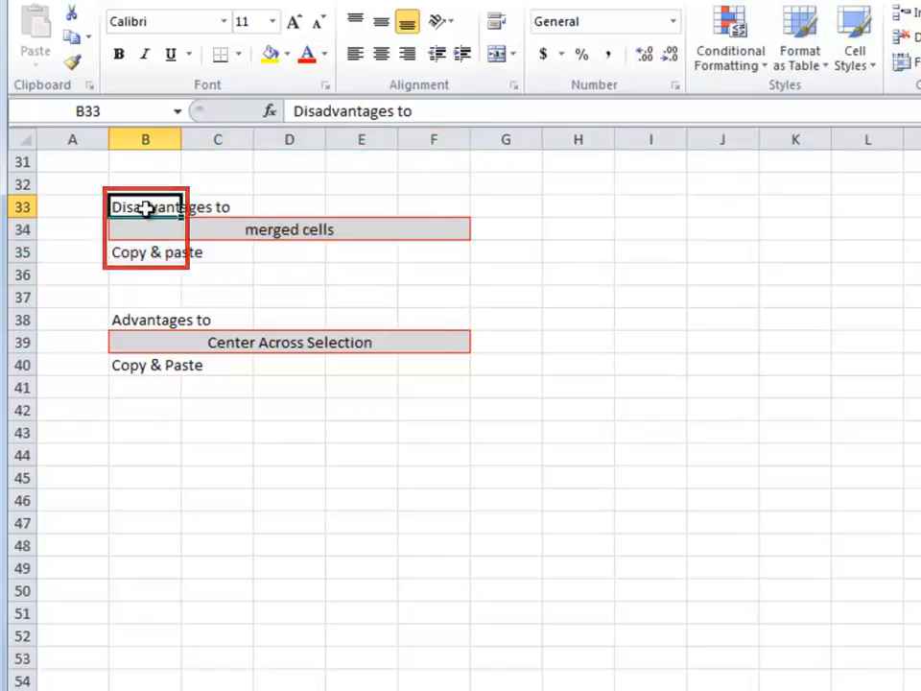
left_click_drag(142, 209, 144, 249)
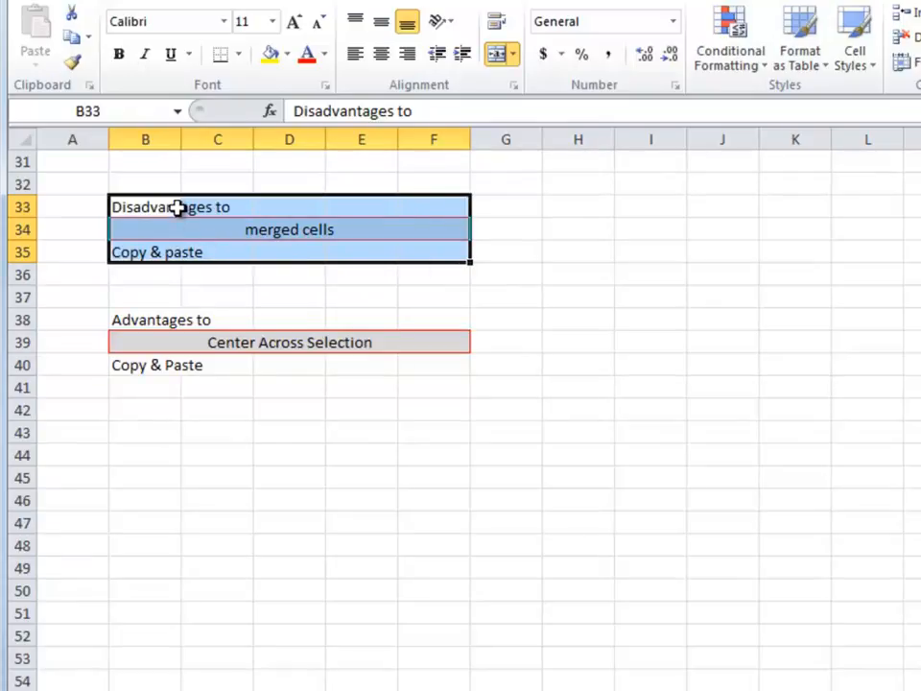
left_click(158, 207)
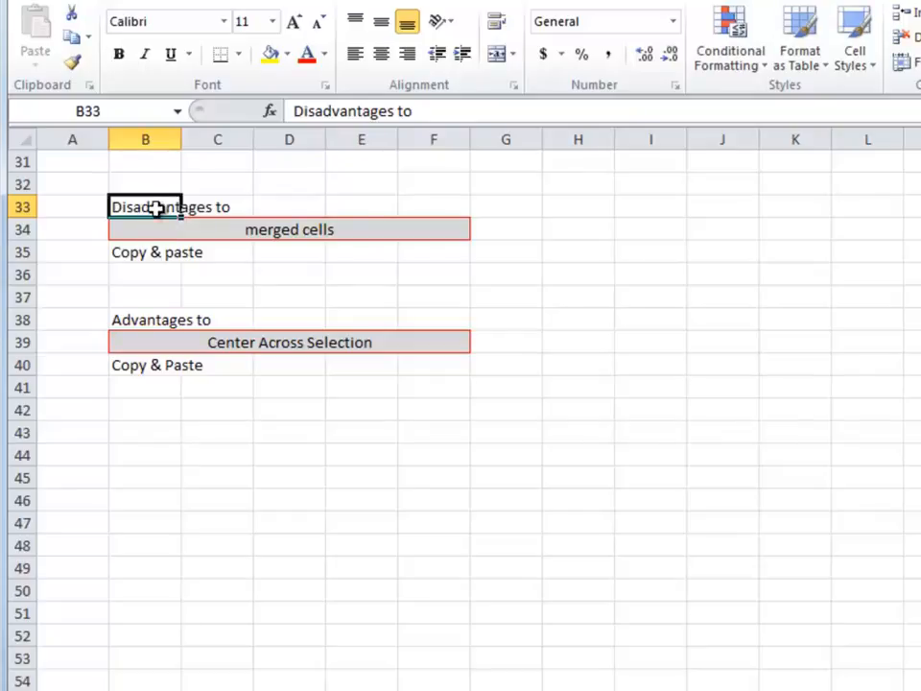
Inspect the extent of the merged cell in row 34 and retry selecting only B33:B35.
left_click(149, 232)
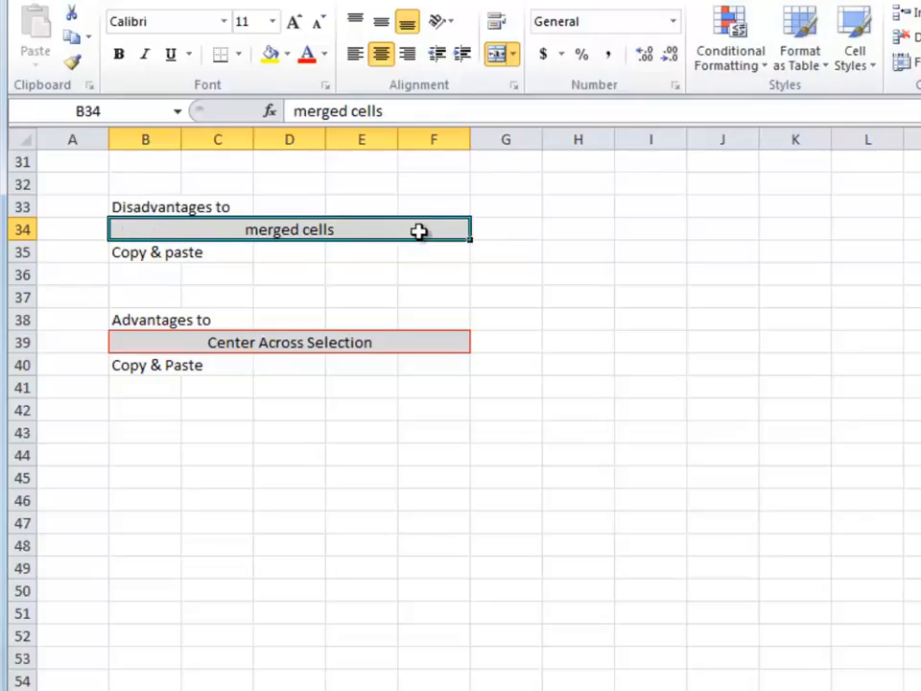
left_click(432, 184)
left_click(432, 231)
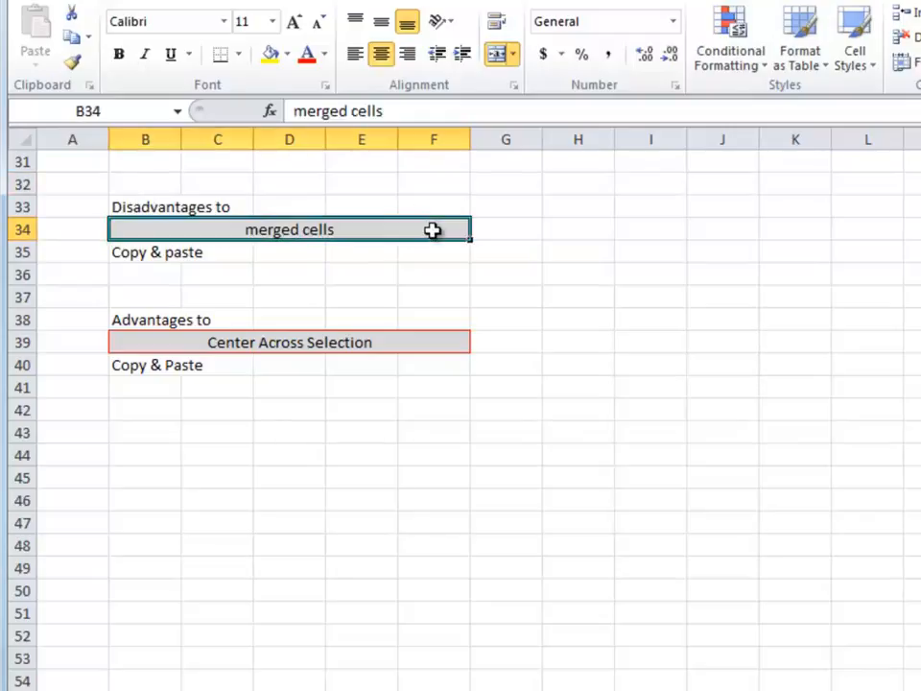
left_click(139, 204)
left_click_drag(139, 205, 143, 253)
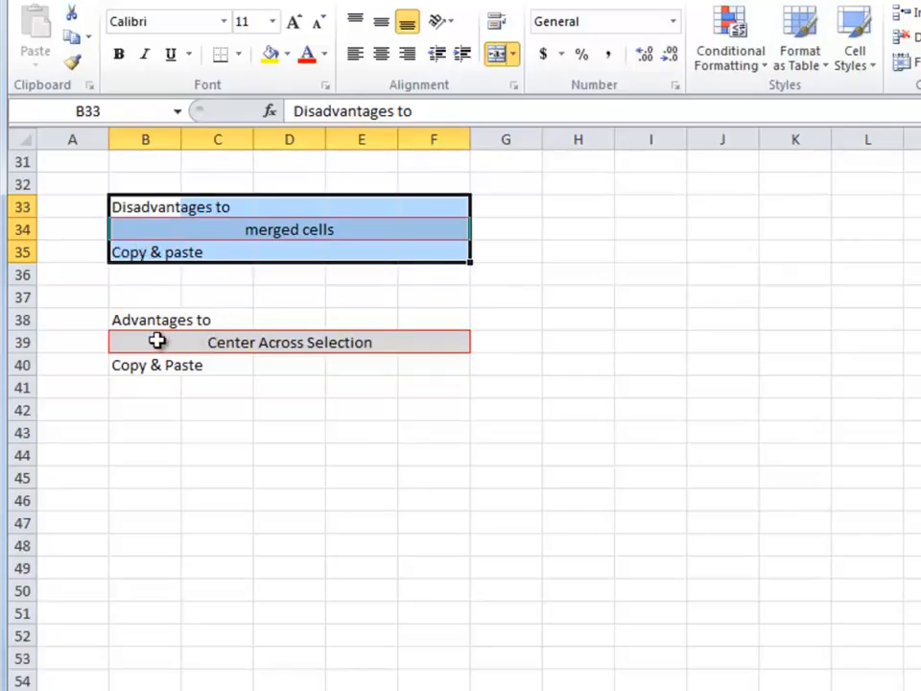
Check that the cells in B39:F39 can be selected individually, and select only B38:B40 through the centered row.
left_click(231, 344)
left_click(284, 343)
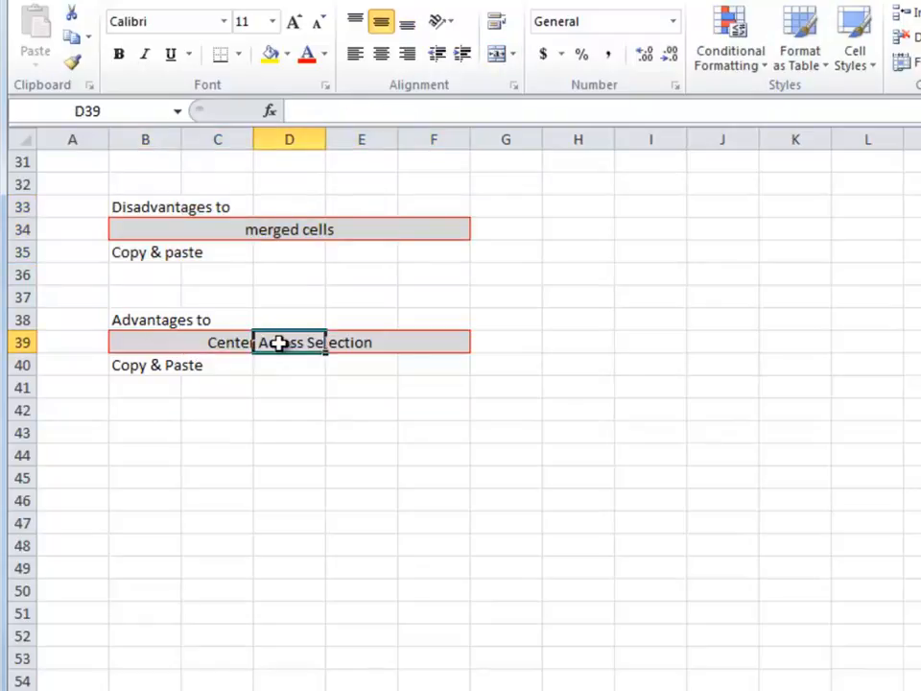
left_click(236, 379)
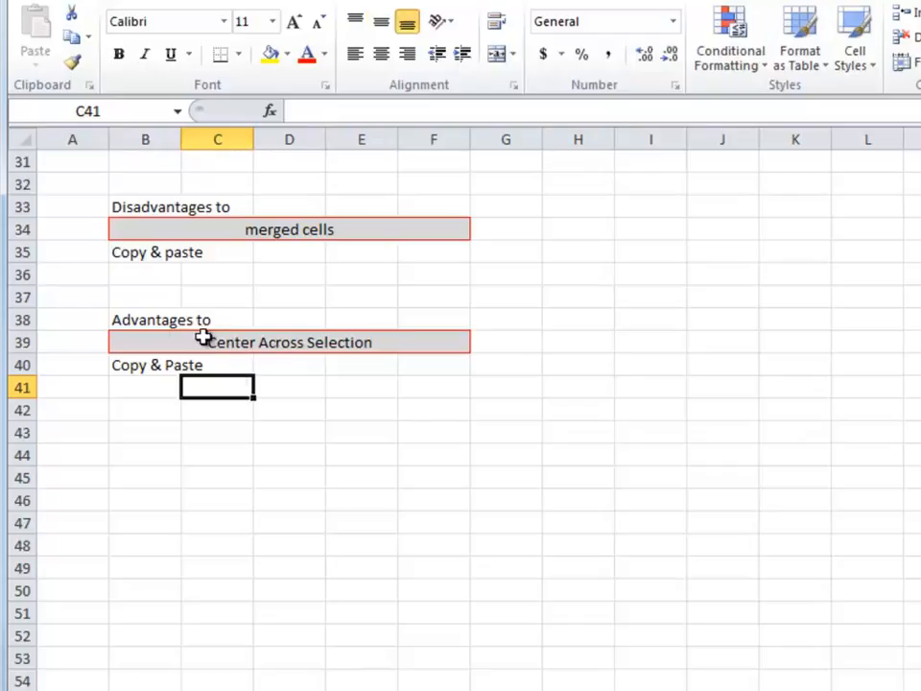
left_click(144, 341)
left_click(217, 341)
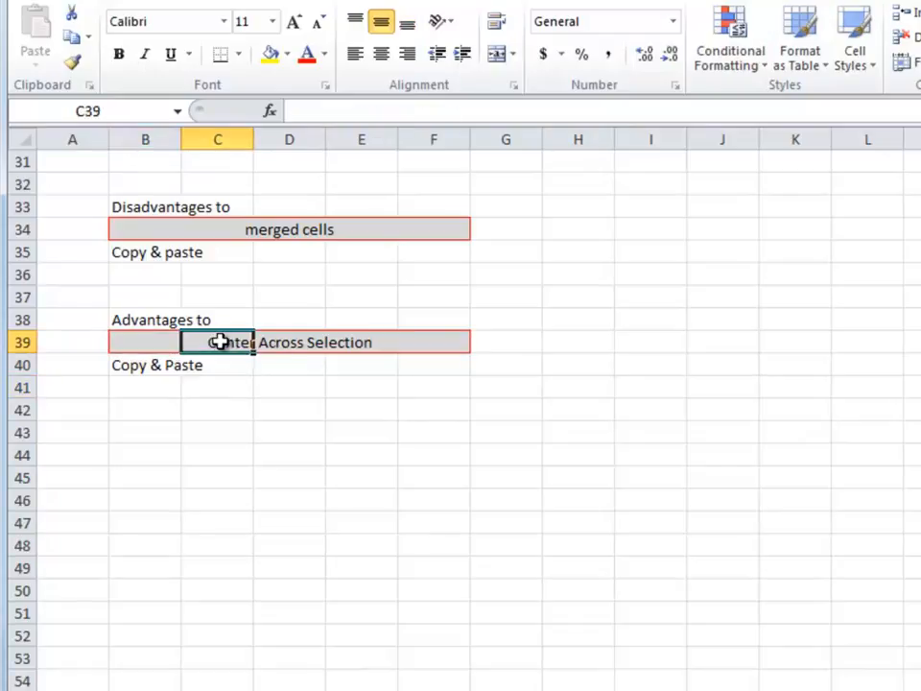
left_click(285, 345)
left_click(362, 343)
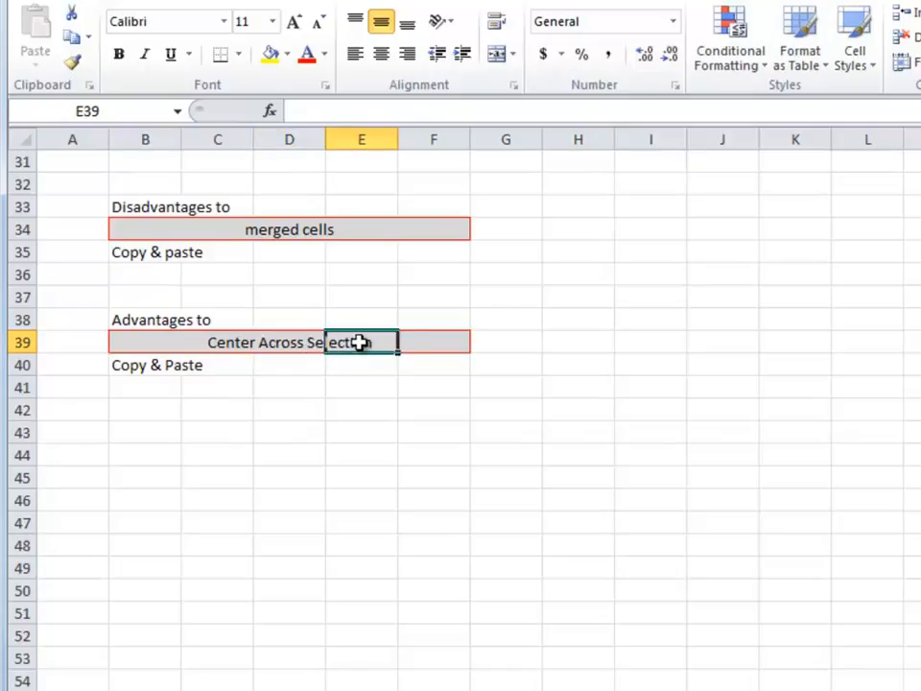
left_click(424, 342)
left_click_drag(130, 321, 130, 367)
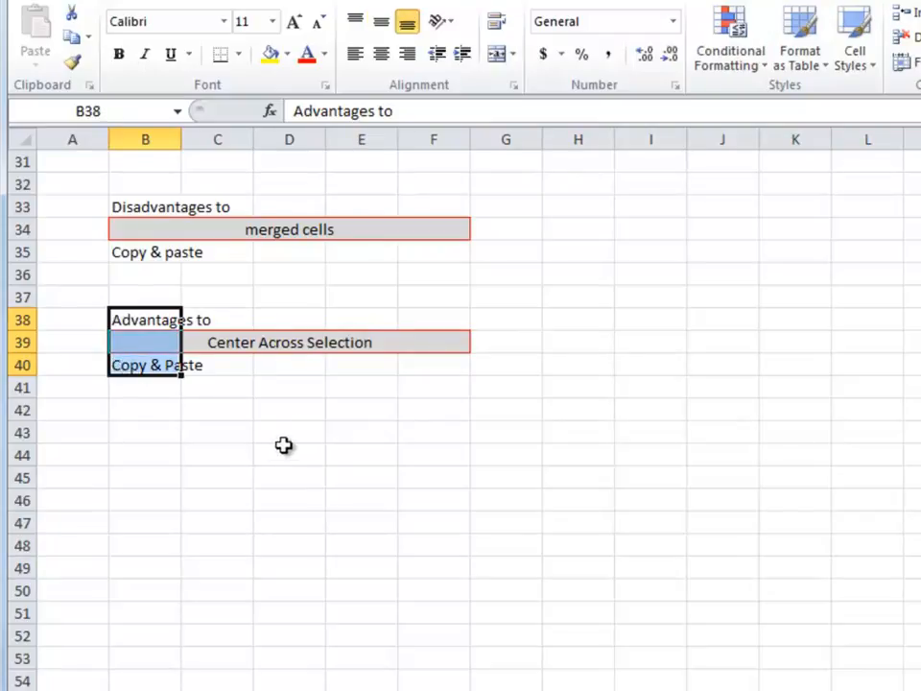
Inspect the horizontal alignment setting of B39:F39 in Format Cells and close the dialog without changes.
left_click(241, 345)
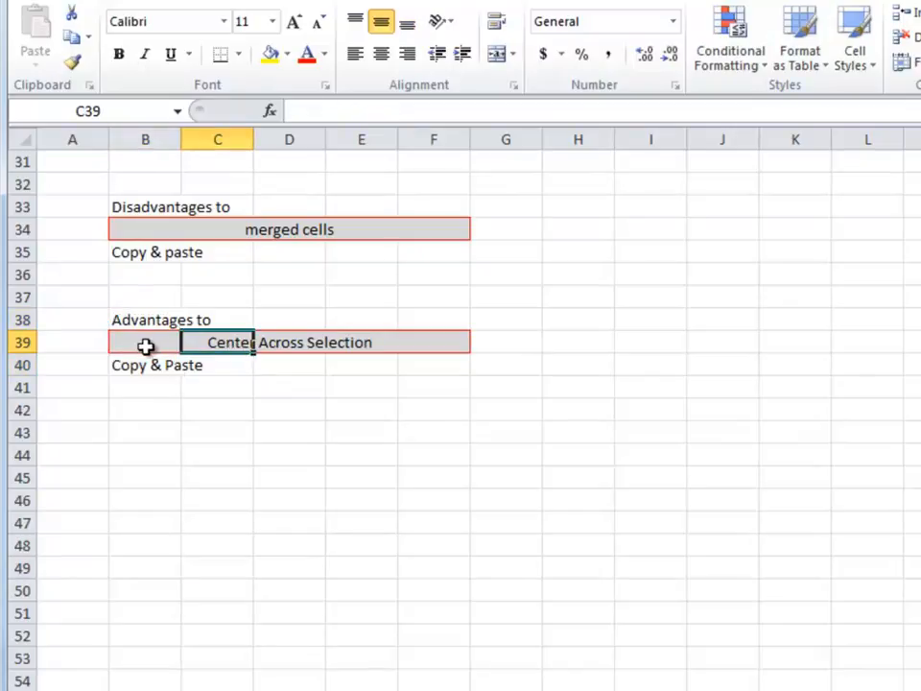
left_click_drag(148, 346, 419, 358)
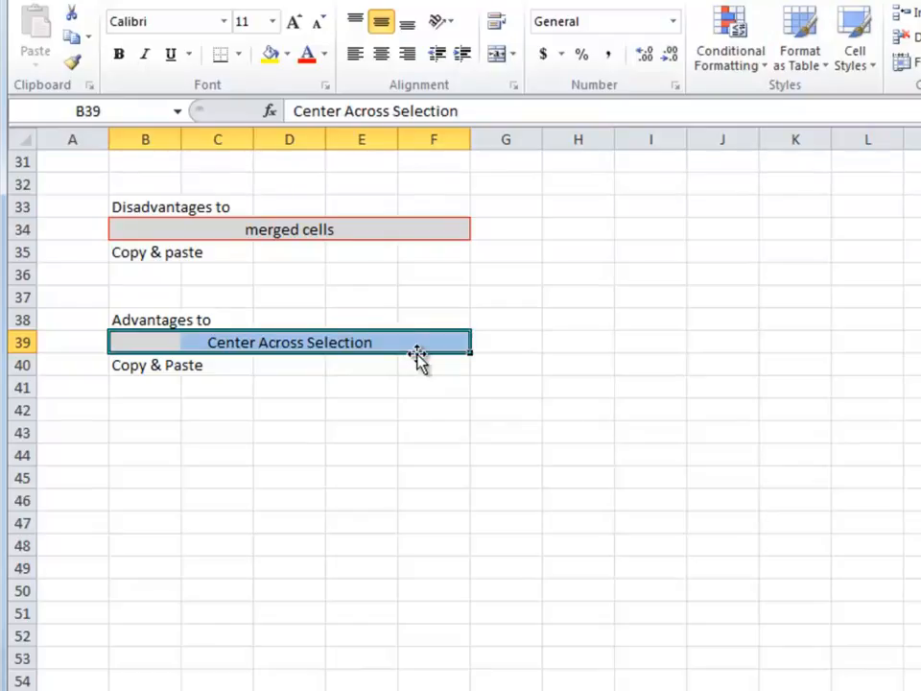
right_click(416, 343)
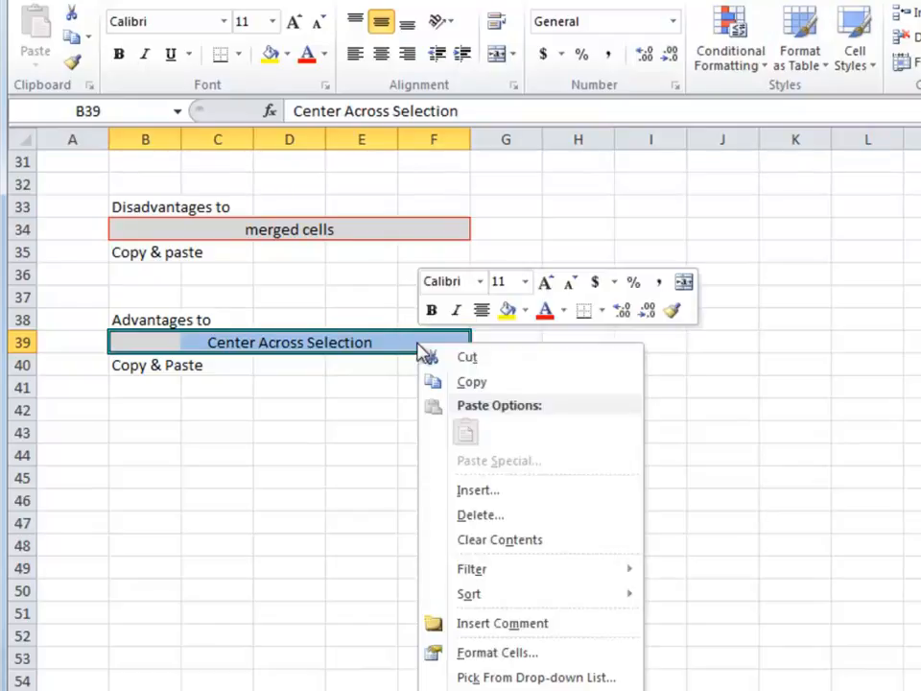
left_click(499, 653)
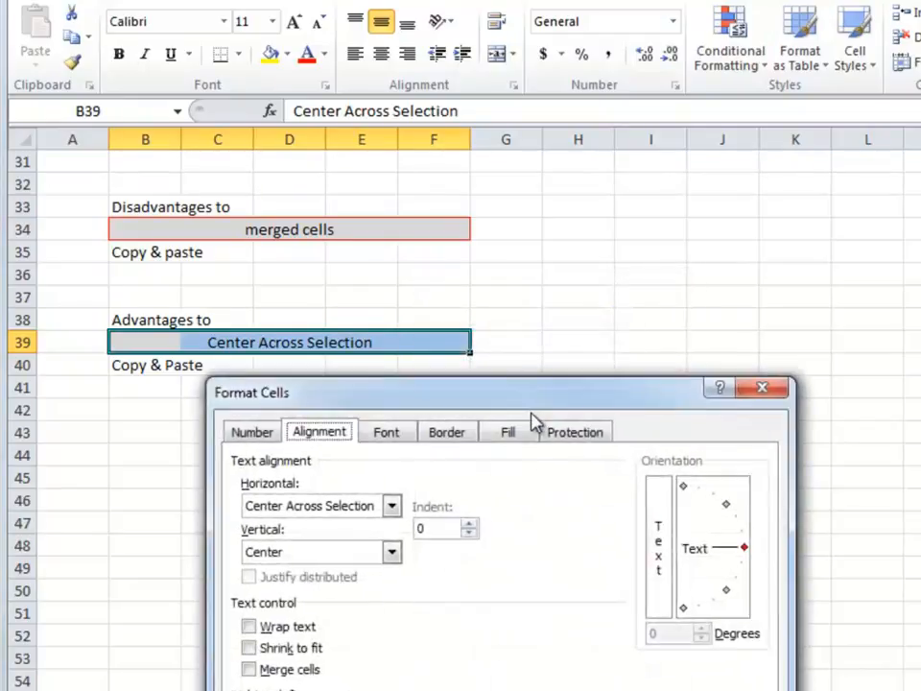
left_click_drag(545, 391, 767, 75)
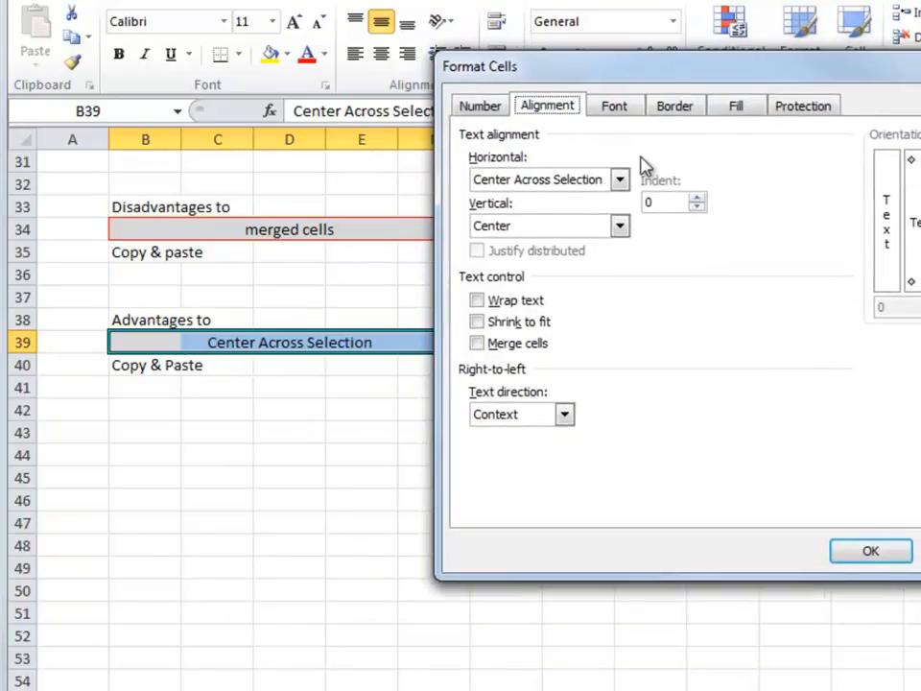
left_click(619, 180)
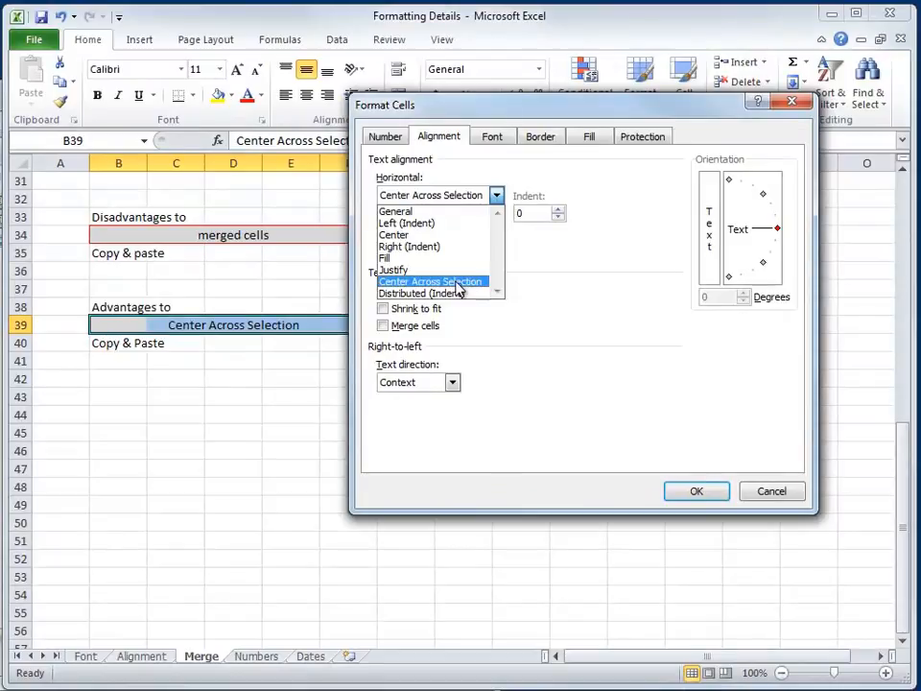
left_click(780, 493)
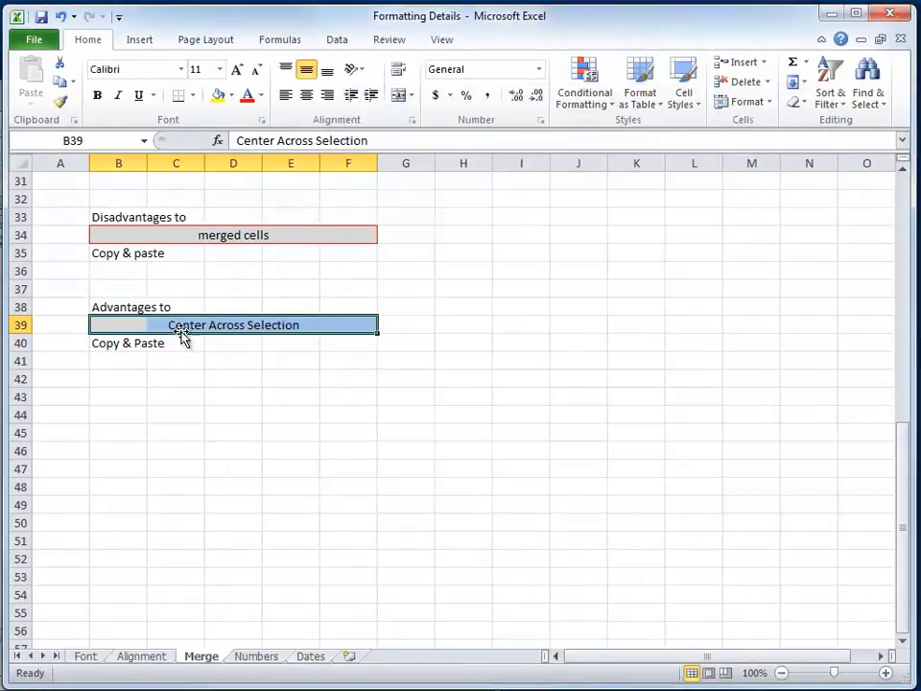
Select cells C39, D39 and E39 separately and return to B39 to find which cell holds the centered text.
left_click(189, 324)
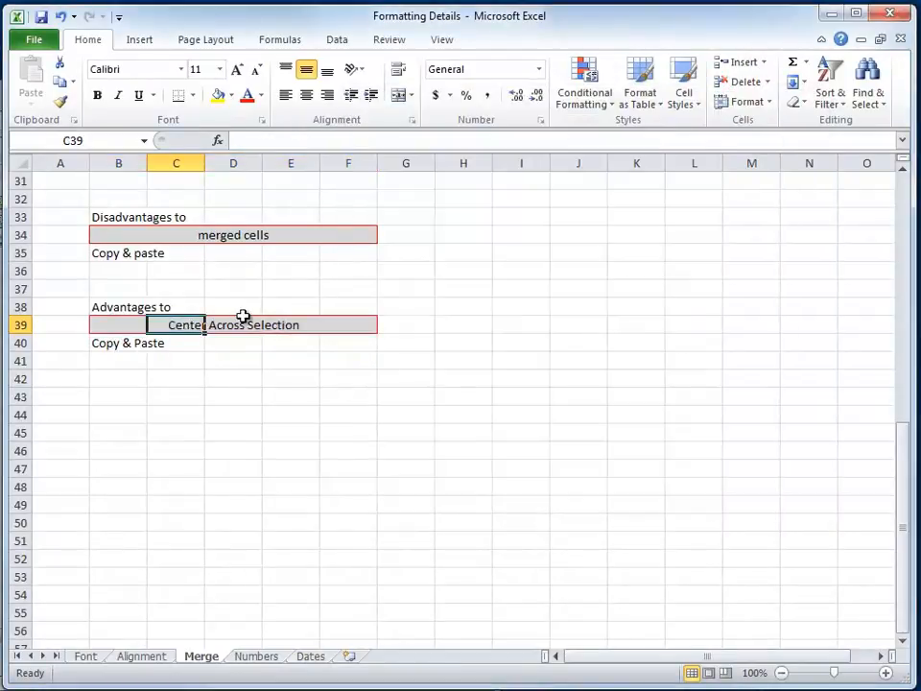
left_click(232, 324)
left_click(285, 325)
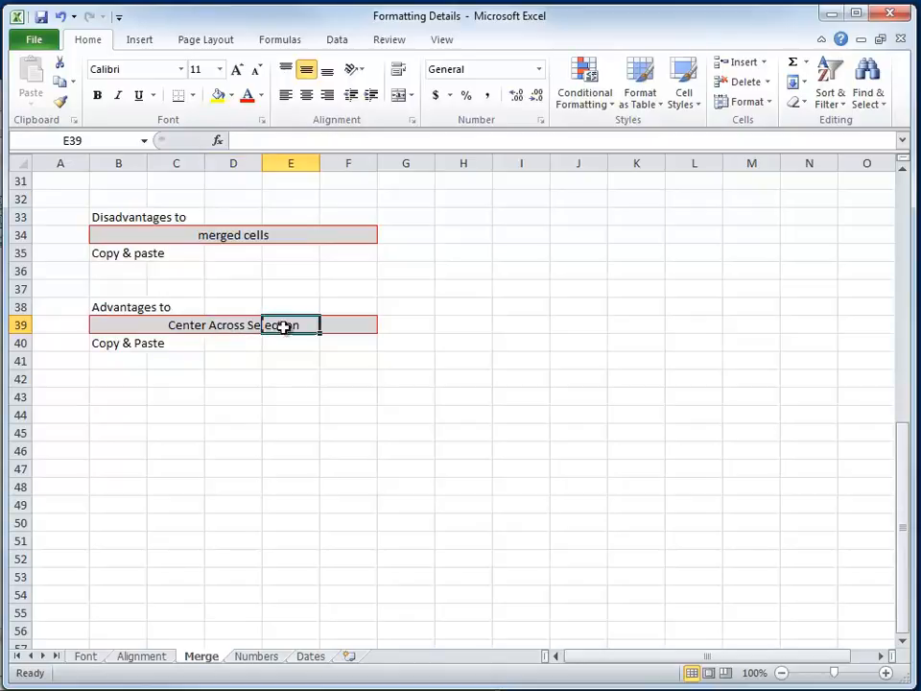
left_click(225, 327)
left_click(190, 327)
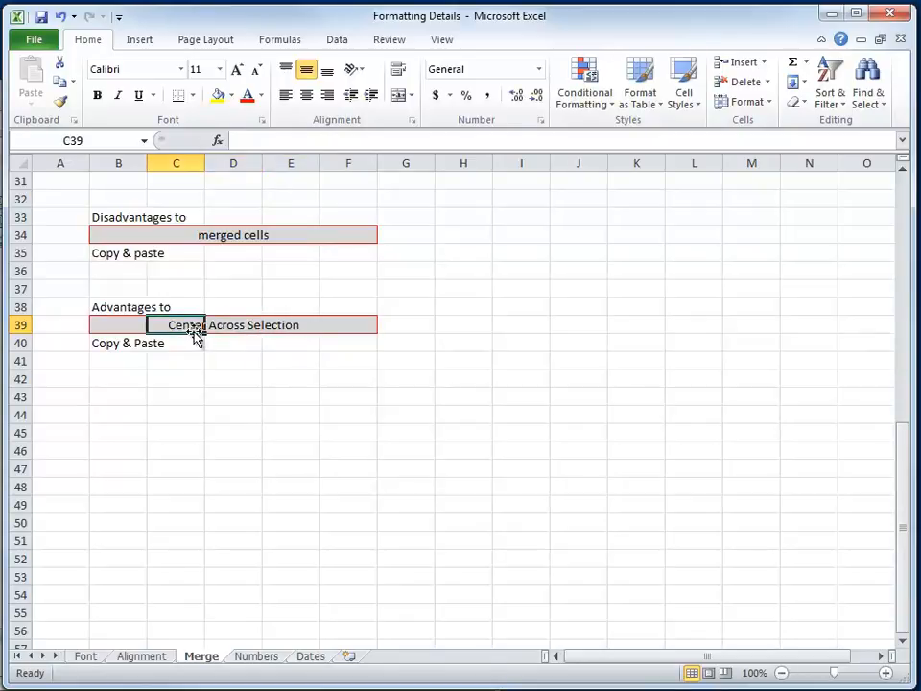
left_click(118, 324)
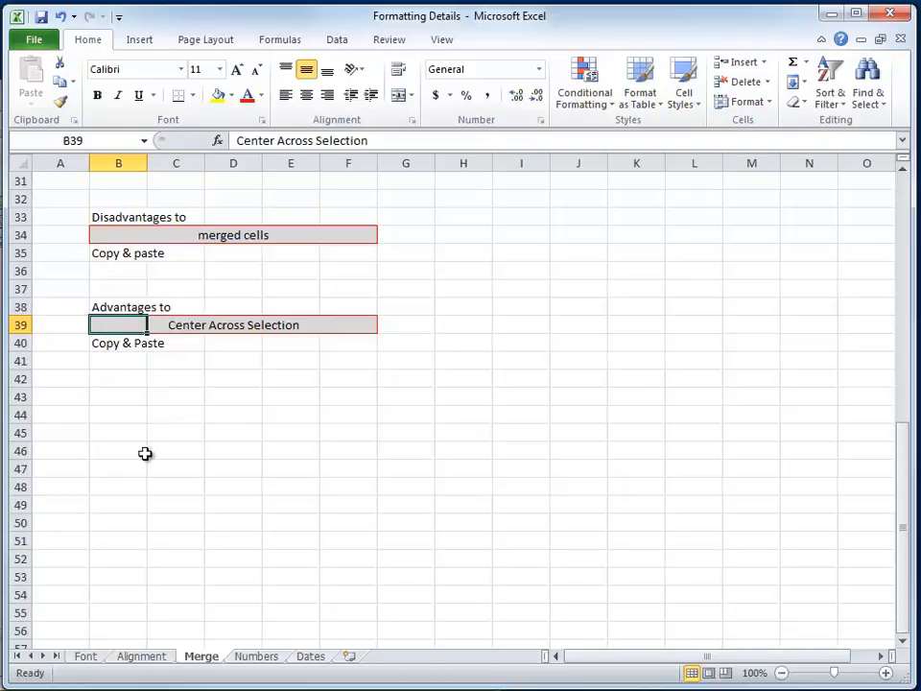
Clear only the formatting from B39:F39, keeping the text in B39.
left_click(99, 328)
left_click_drag(103, 321, 369, 331)
left_click(764, 103)
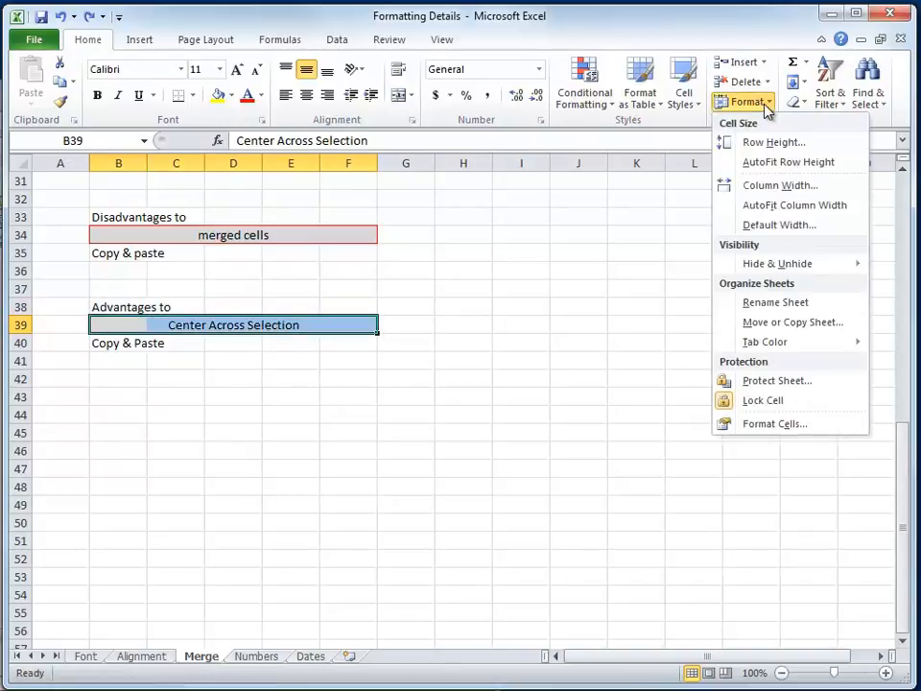
left_click(796, 103)
left_click(819, 143)
left_click(171, 377)
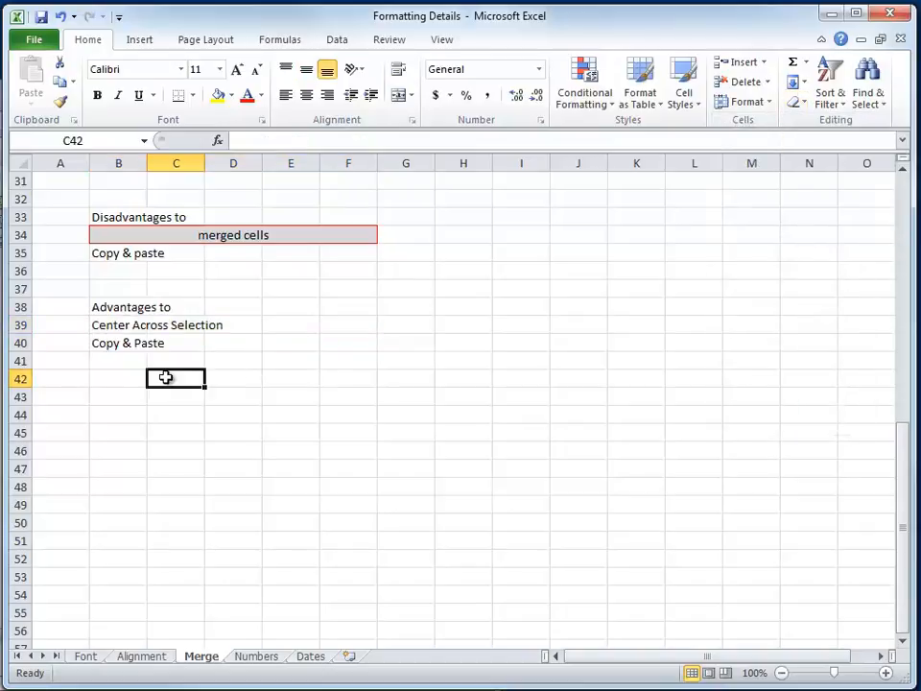
Set the horizontal alignment of B39:F39 to Center Across Selection and select B40 to view the row unselected.
left_click(113, 328)
left_click_drag(115, 327, 353, 329)
left_click(411, 120)
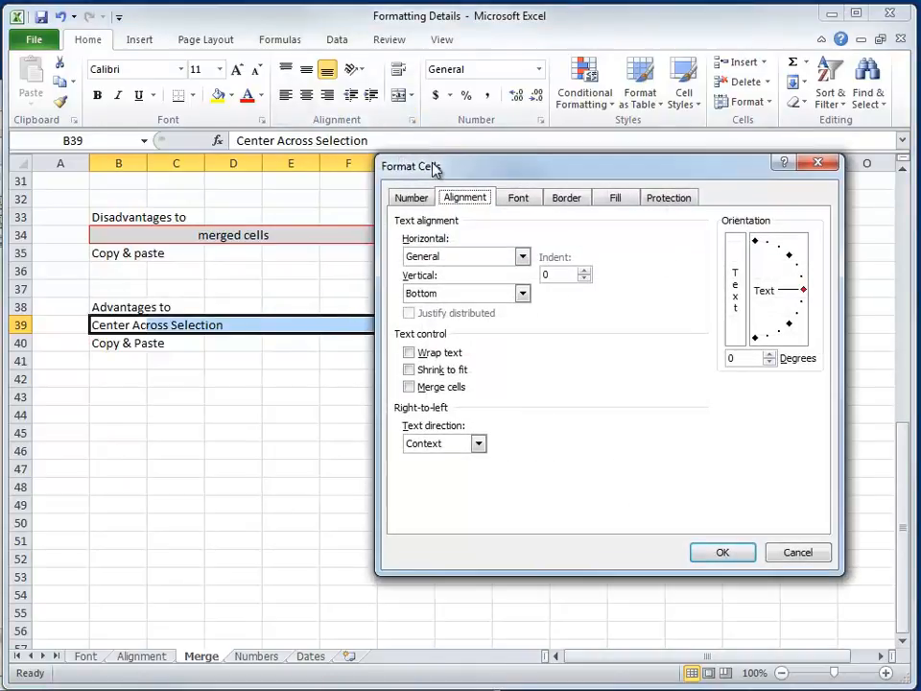
left_click(523, 257)
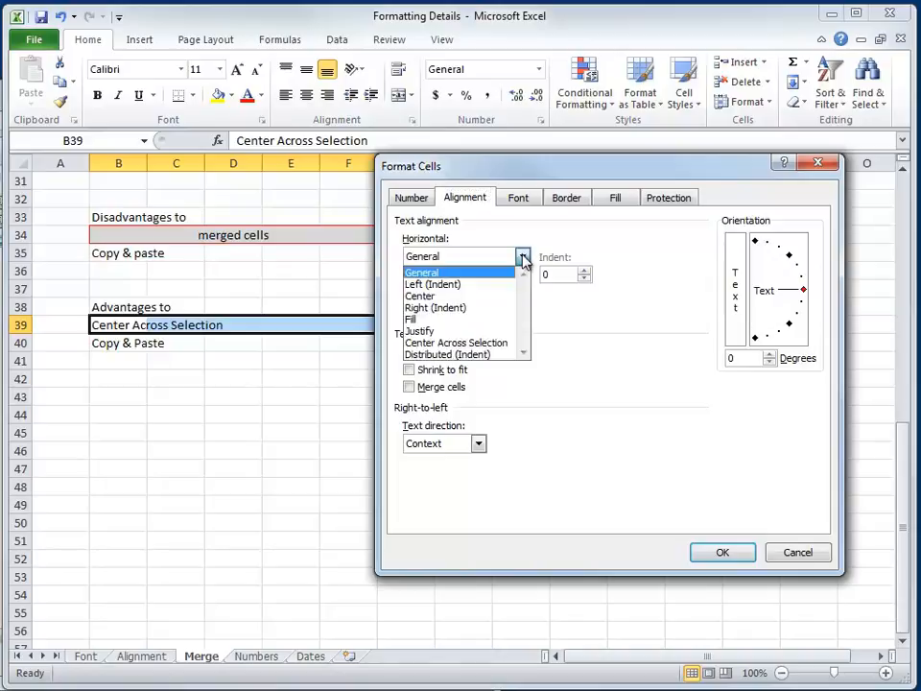
left_click(479, 346)
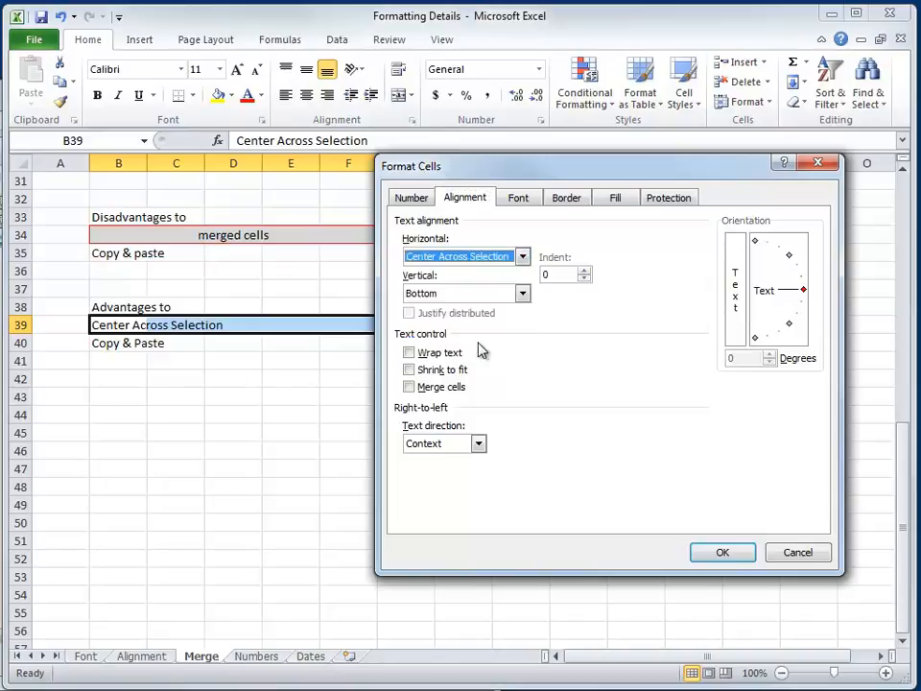
left_click(707, 554)
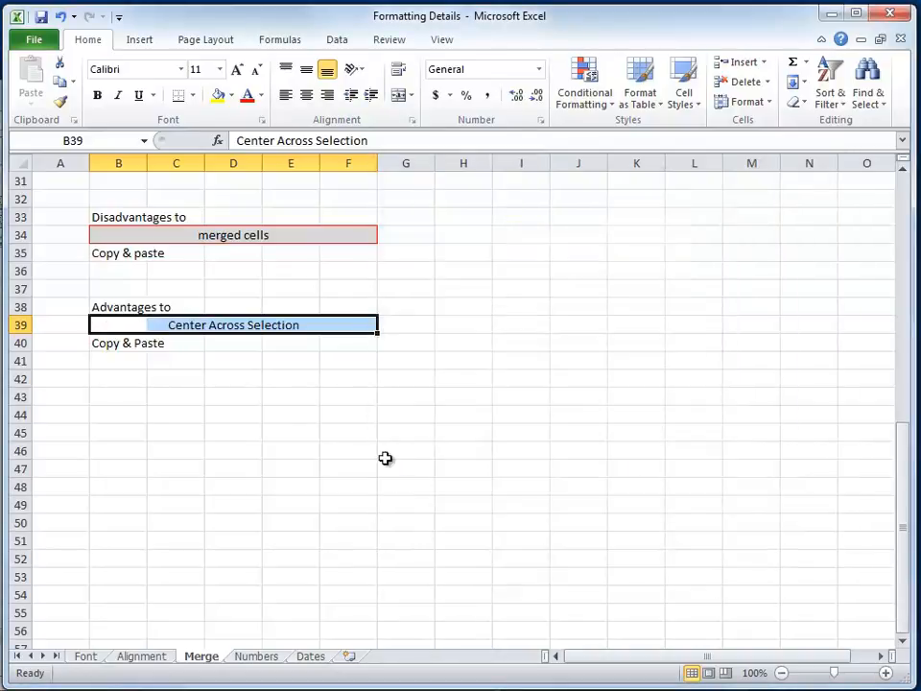
left_click(114, 347)
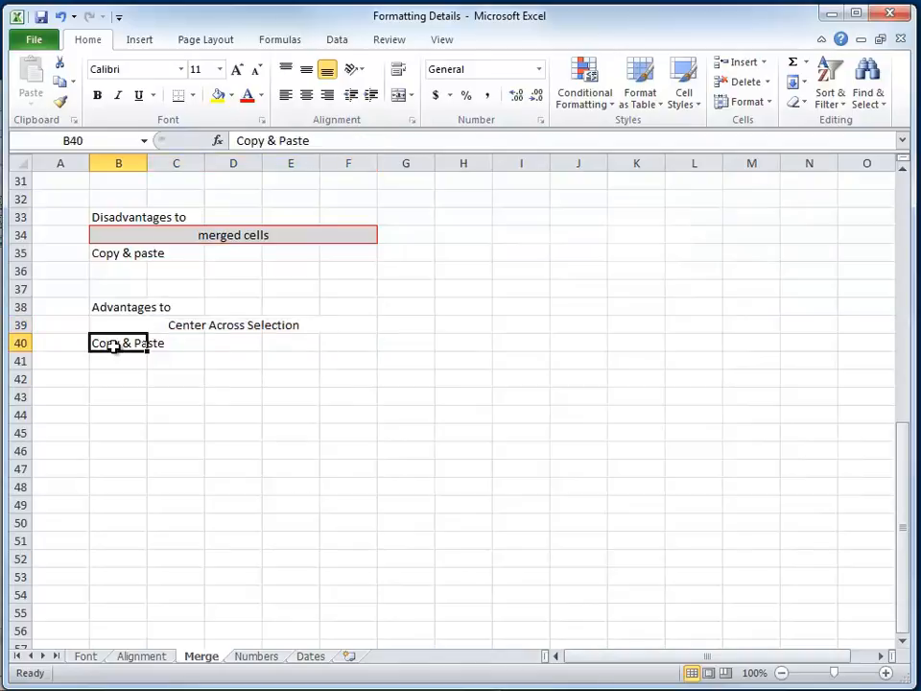